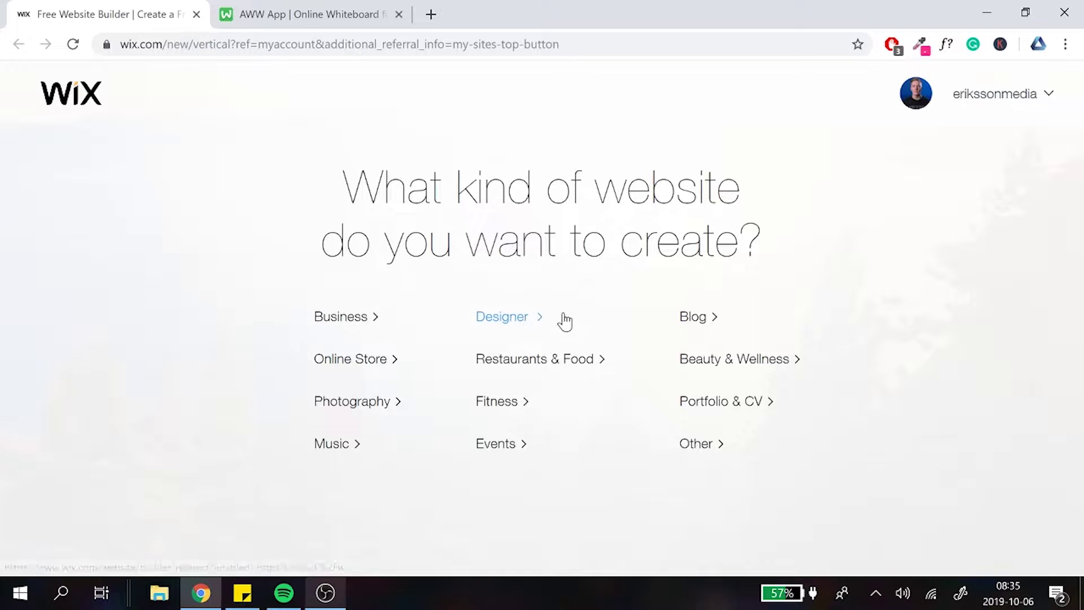
Pick Business as the site type and open the Construction Company template for editing.
{"action": "left_click", "coordinate": [352, 329]}
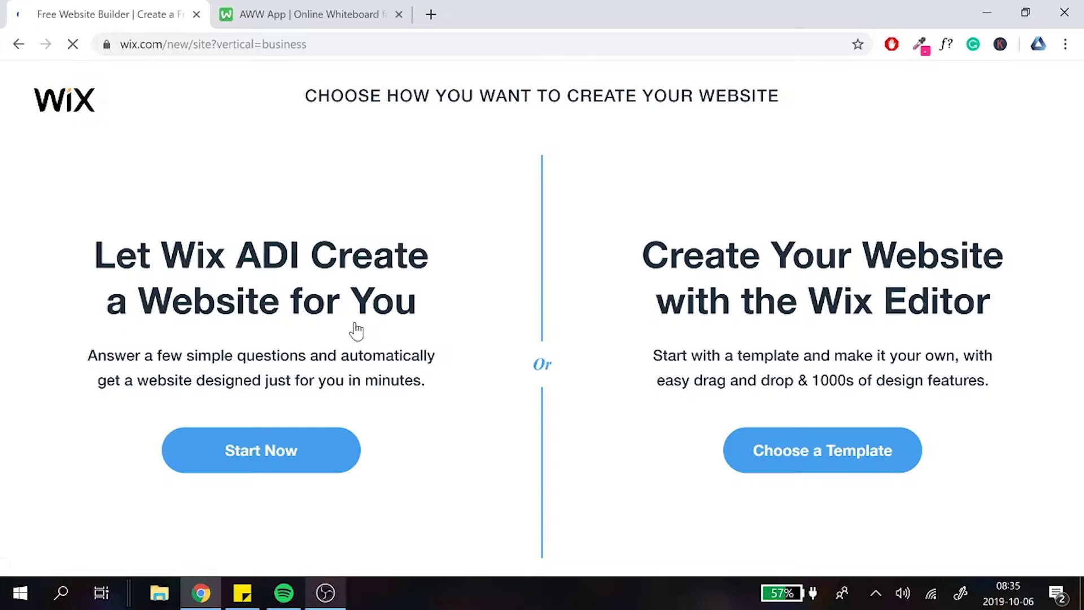
{"action": "left_click", "coordinate": [786, 453]}
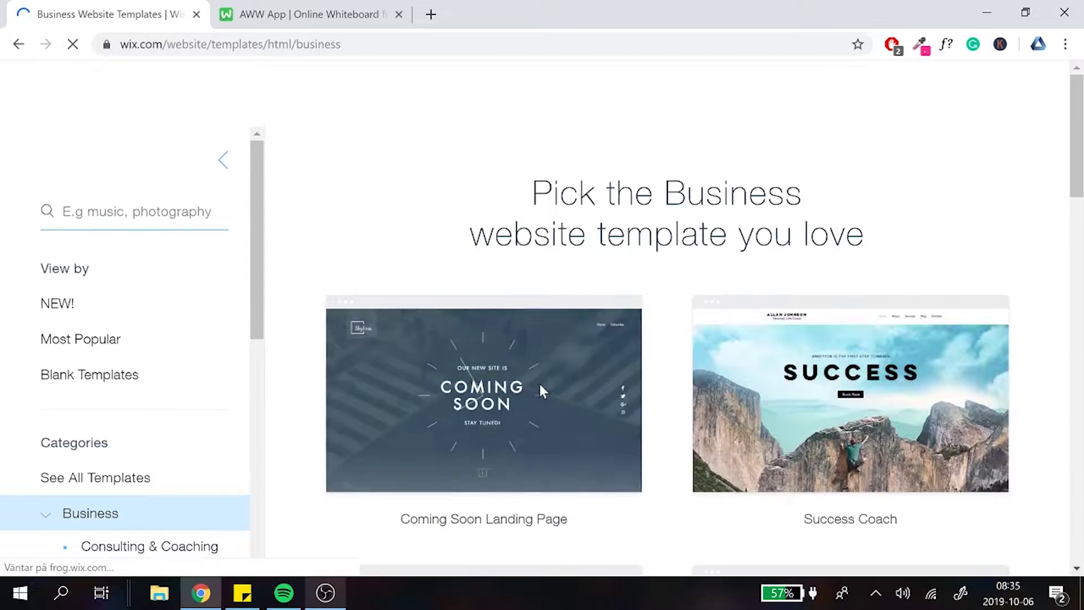
{"action": "scroll", "coordinate": [585, 377], "scroll_direction": "down", "scroll_amount": 5}
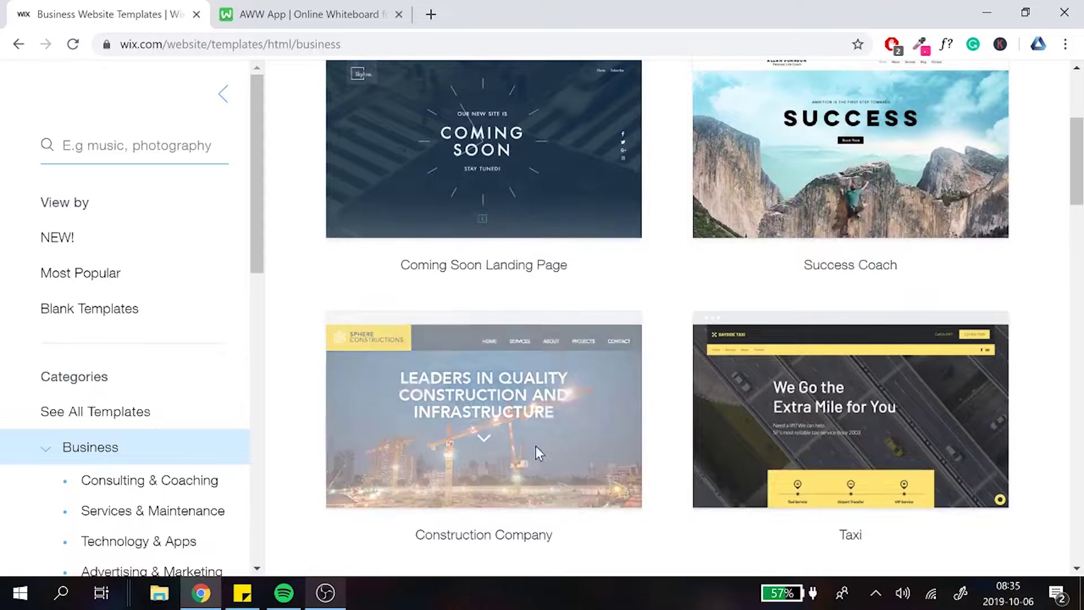
{"action": "mouse_move", "coordinate": [540, 438]}
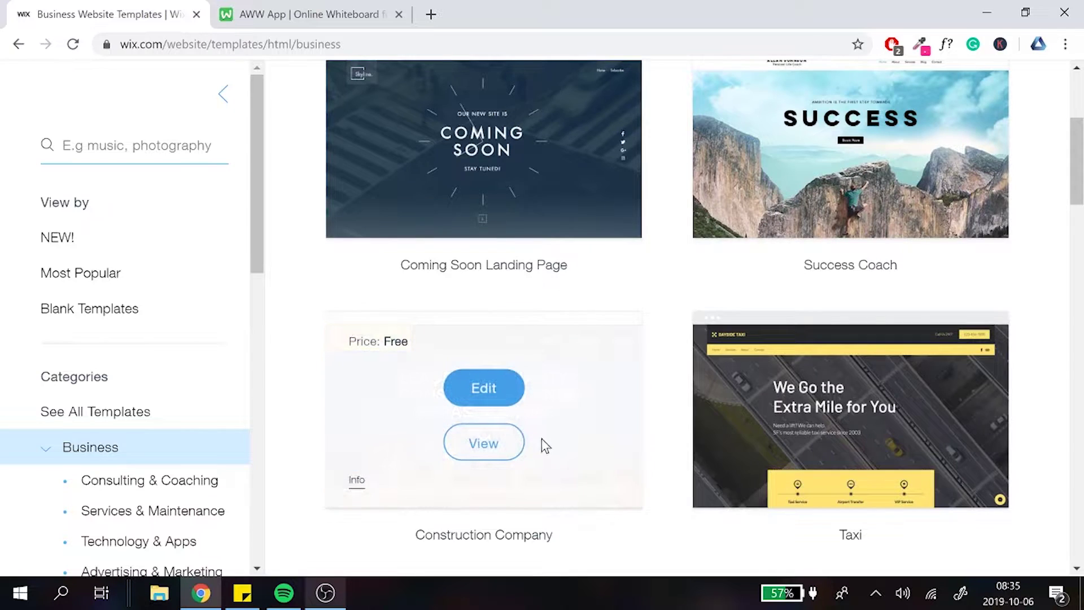
{"action": "left_click", "coordinate": [496, 401]}
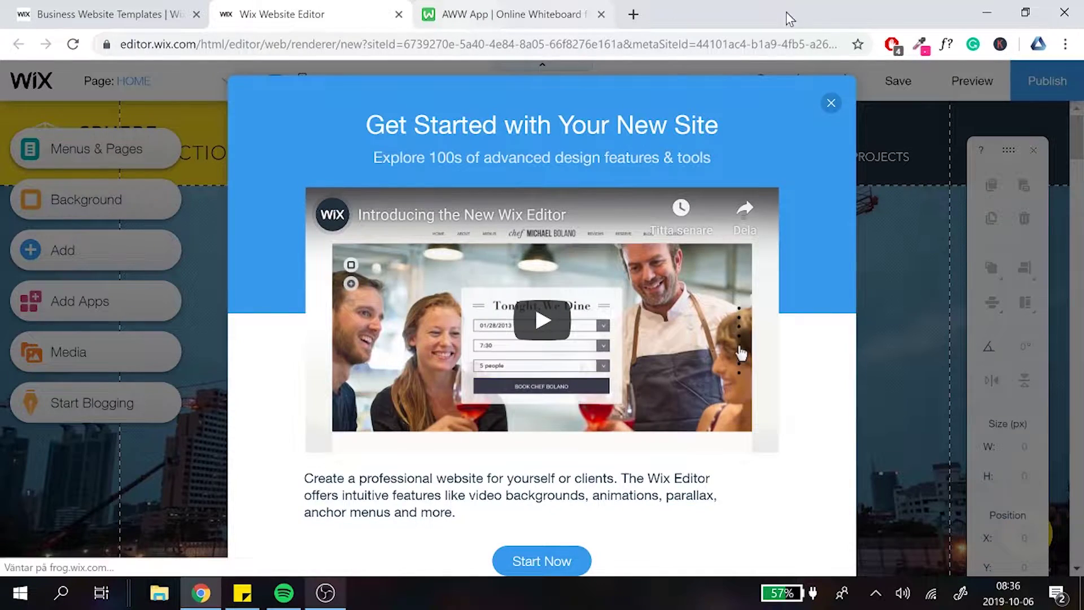
Dismiss the 'Get Started with Your New Site' popup to reach the template's home page.
{"action": "left_click", "coordinate": [830, 108]}
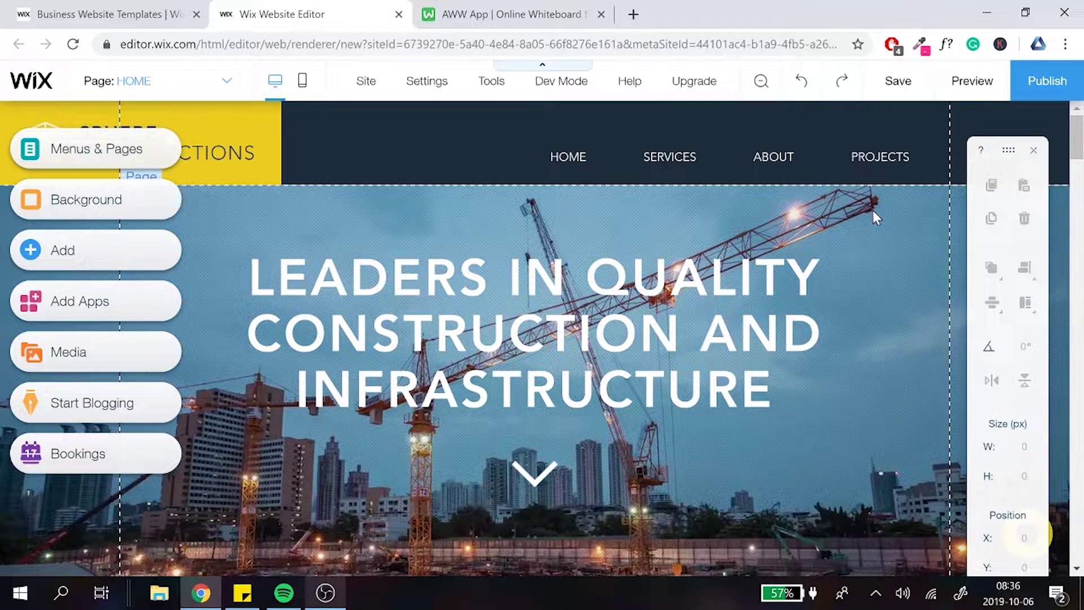
{"action": "left_click_drag", "start_coordinate": [1076, 138], "coordinate": [1076, 152]}
{"action": "scroll", "coordinate": [790, 296], "scroll_direction": "up", "scroll_amount": 3}
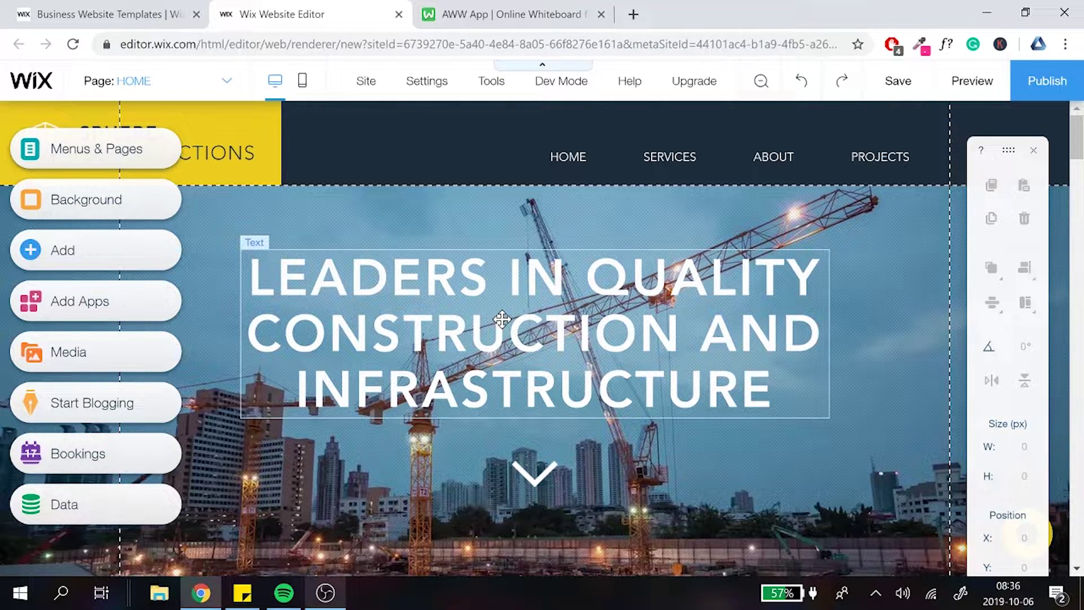
{"action": "left_click", "coordinate": [551, 15]}
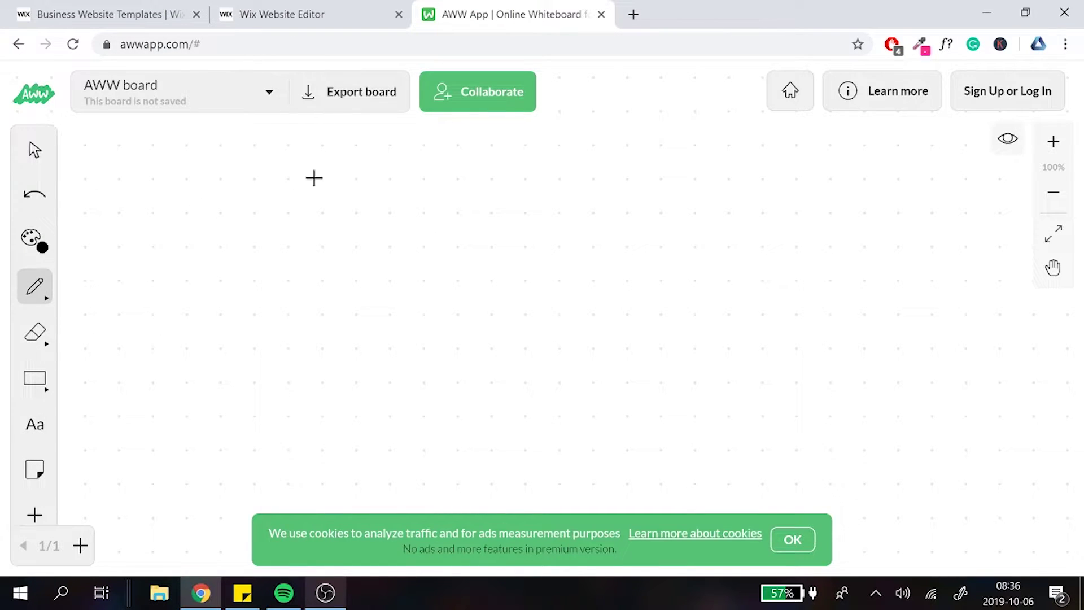
Draw a large '#1' on the AWW whiteboard with pen strokes.
{"action": "left_click_drag", "start_coordinate": [260, 159], "coordinate": [219, 312]}
{"action": "left_click_drag", "start_coordinate": [305, 188], "coordinate": [236, 364]}
{"action": "left_click_drag", "start_coordinate": [205, 217], "coordinate": [317, 231]}
{"action": "mouse_move", "coordinate": [371, 202]}
{"action": "left_mouse_down"}
{"action": "mouse_move", "coordinate": [366, 346]}
{"action": "mouse_move", "coordinate": [445, 346]}
{"action": "mouse_move", "coordinate": [342, 241]}
{"action": "left_mouse_up"}
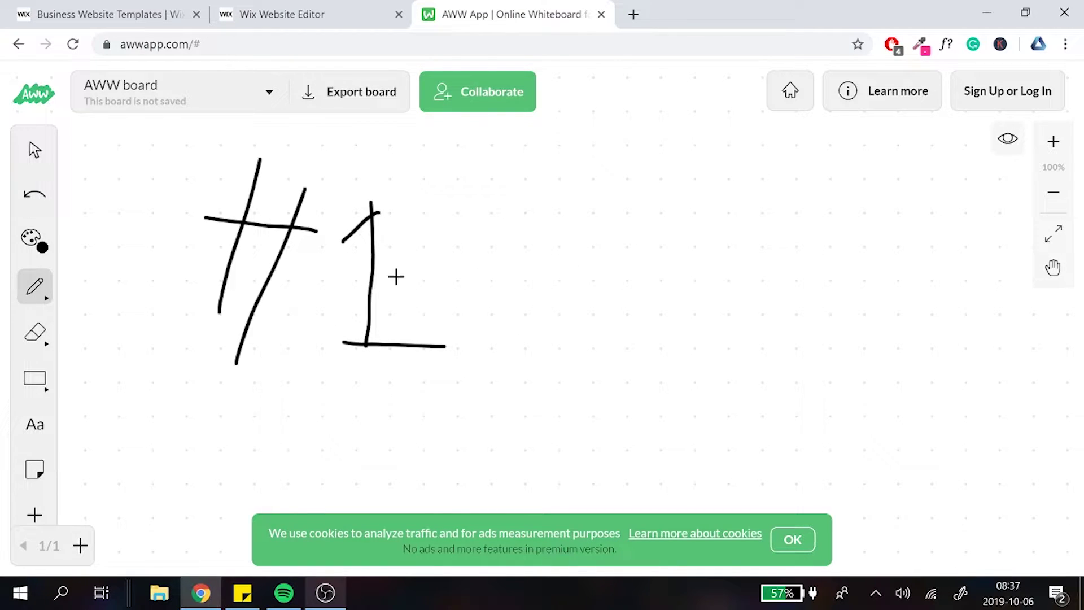
{"action": "left_click", "coordinate": [356, 6]}
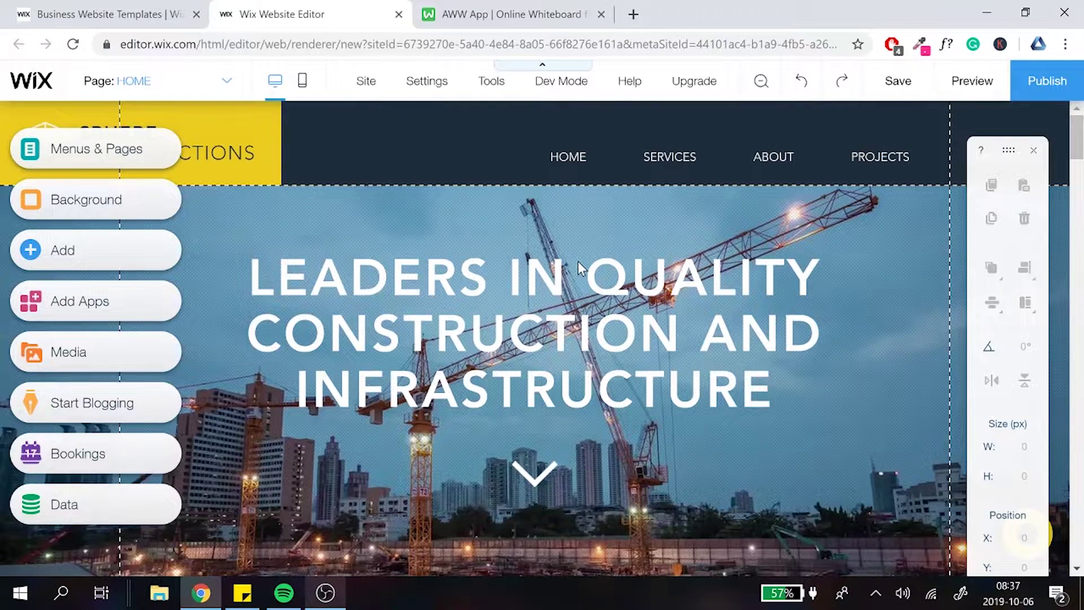
{"action": "left_click", "coordinate": [581, 299]}
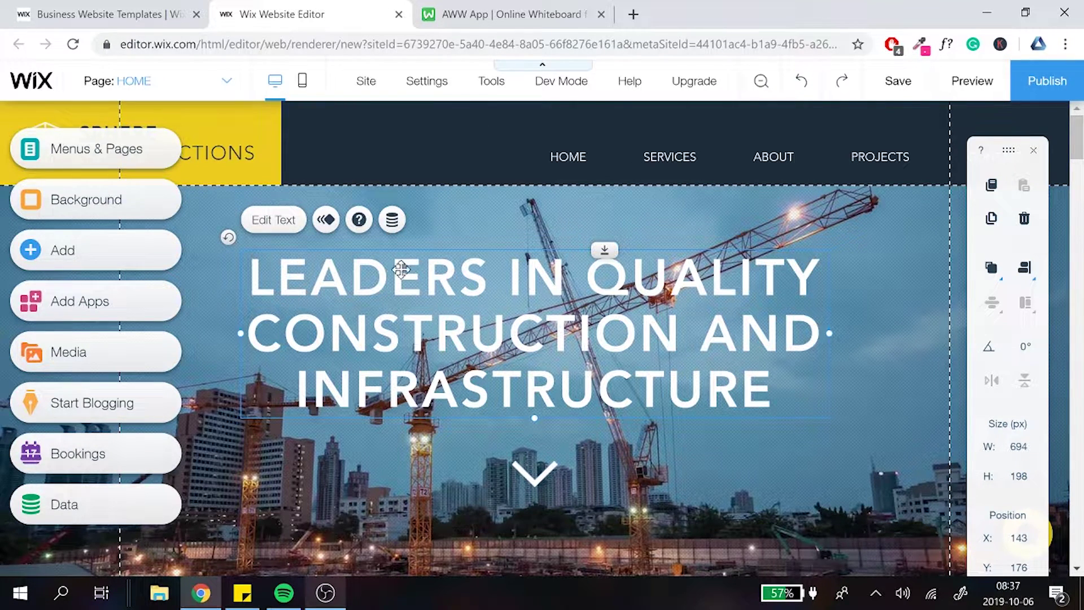
{"action": "double_click", "coordinate": [482, 314]}
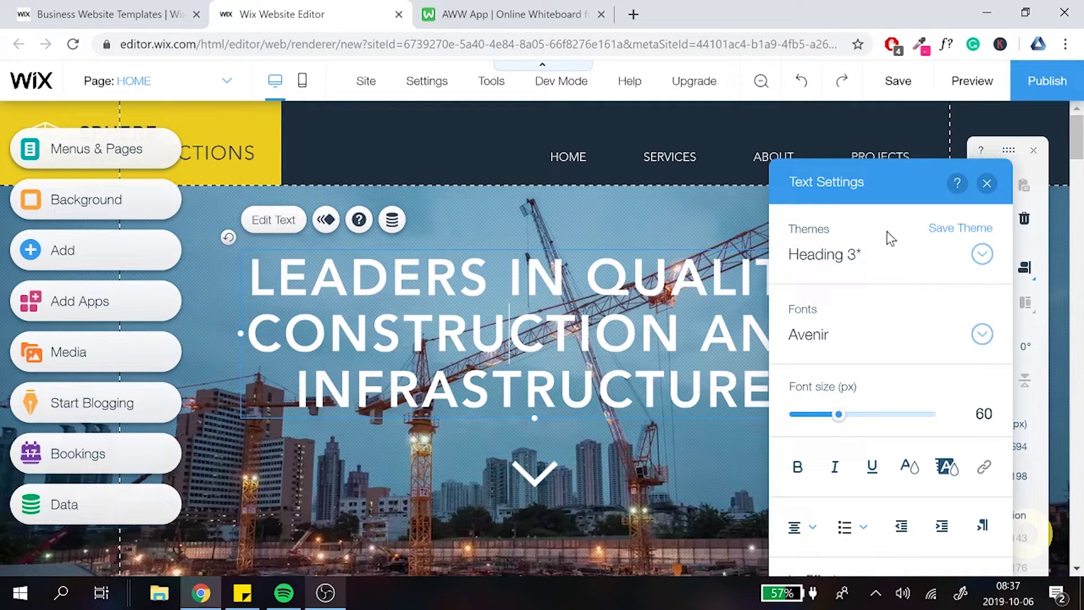
{"action": "left_click", "coordinate": [987, 183]}
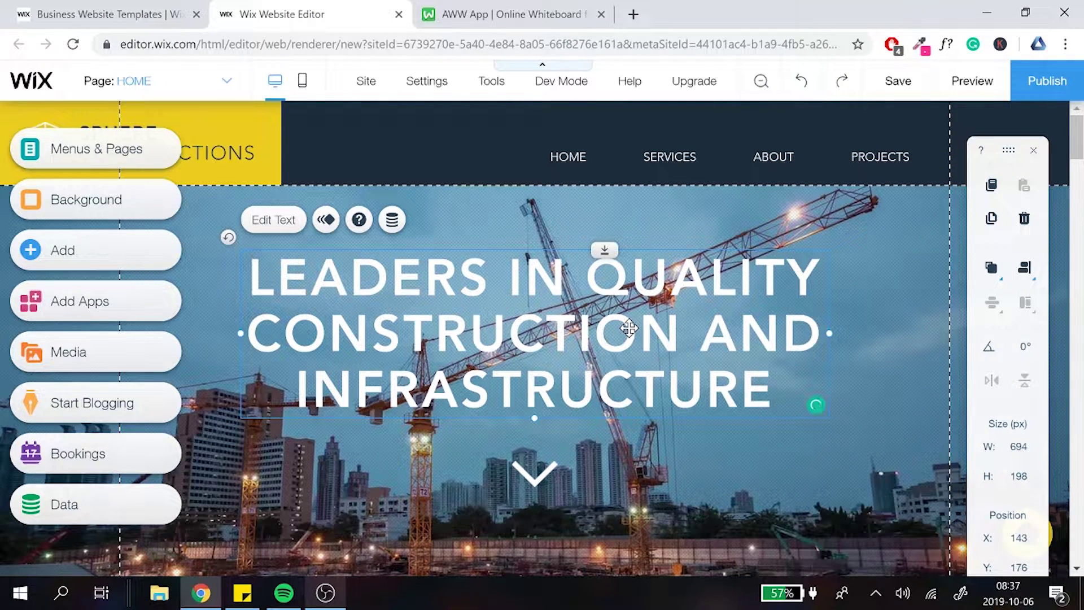
{"action": "left_click", "coordinate": [633, 14]}
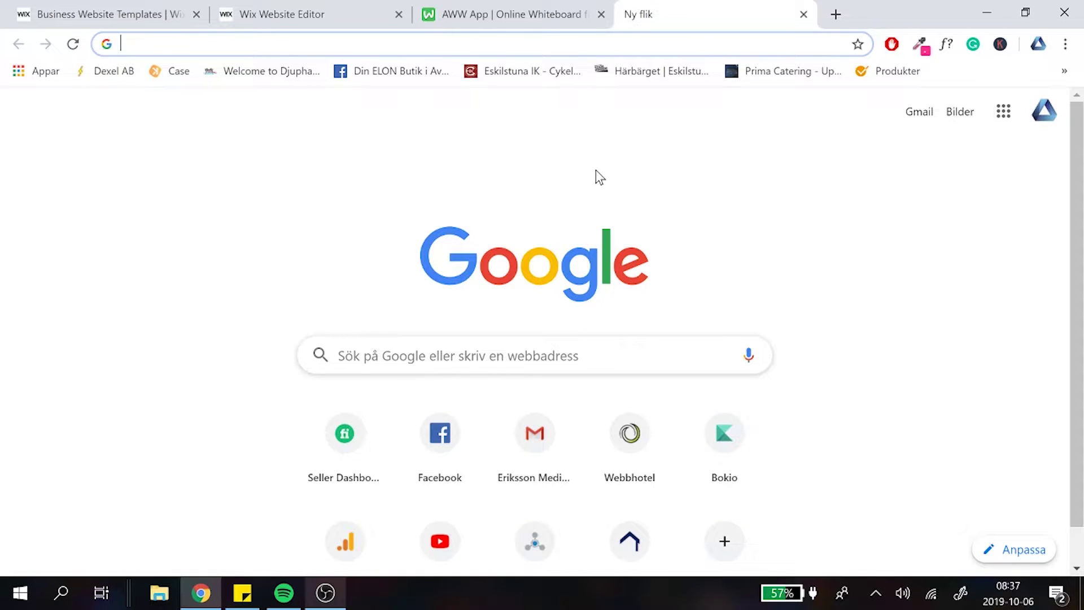
Search Google for 'construction company new york' using the corrected spelling and browse the results.
{"action": "type", "text": "co"}
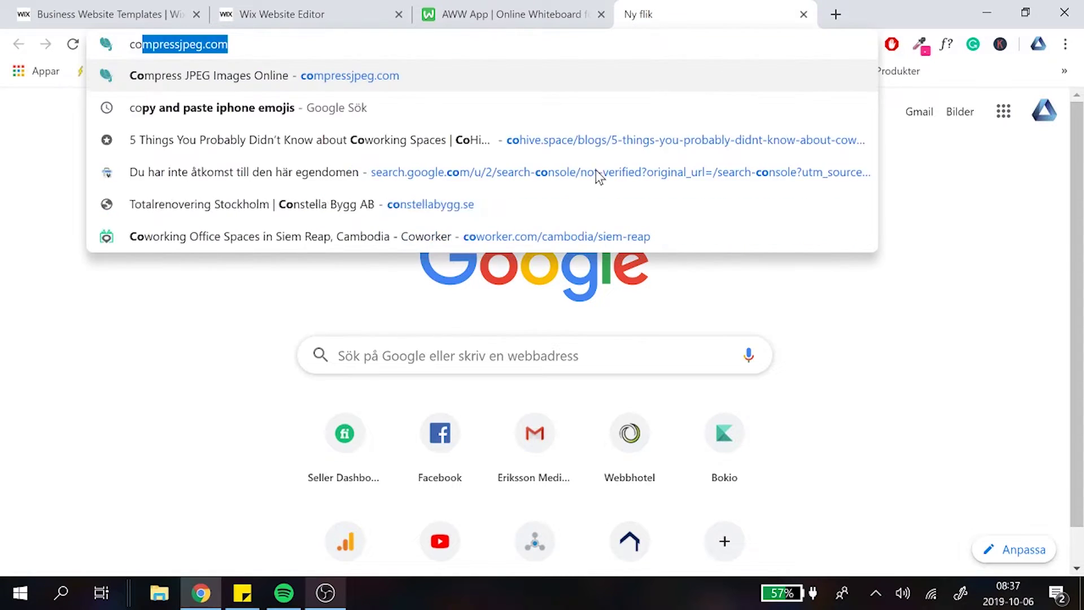
{"action": "type", "text": "nstruction comapny new york"}
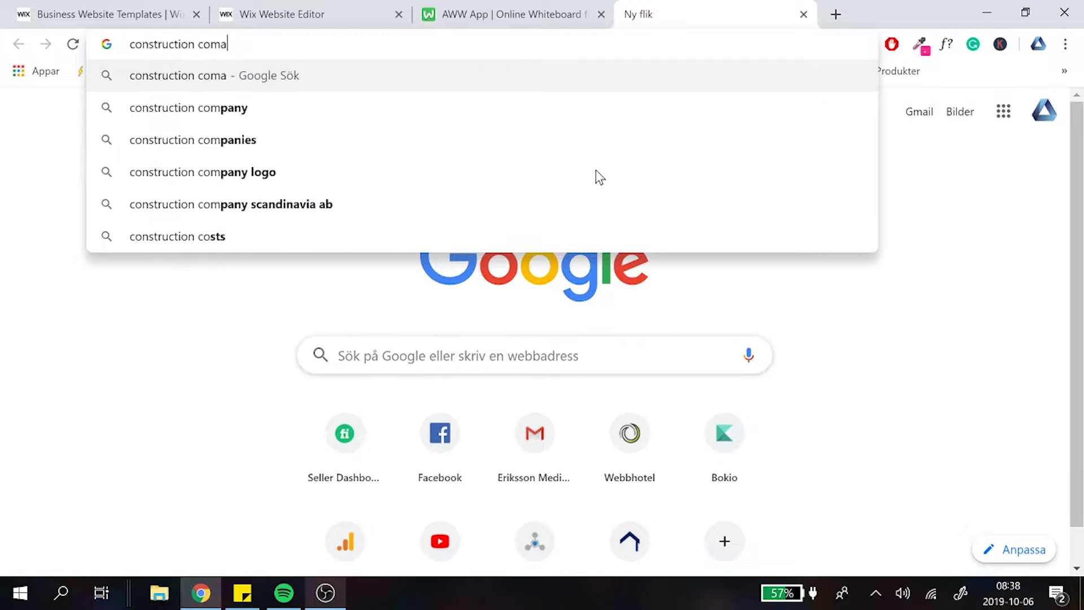
{"action": "key", "text": "Return"}
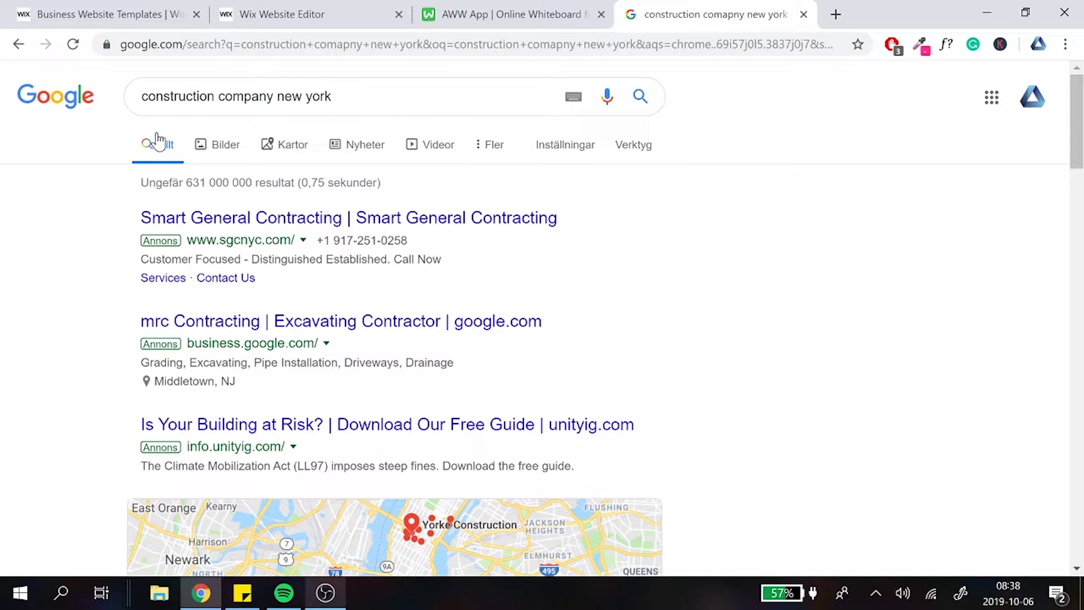
{"action": "left_click", "coordinate": [640, 99]}
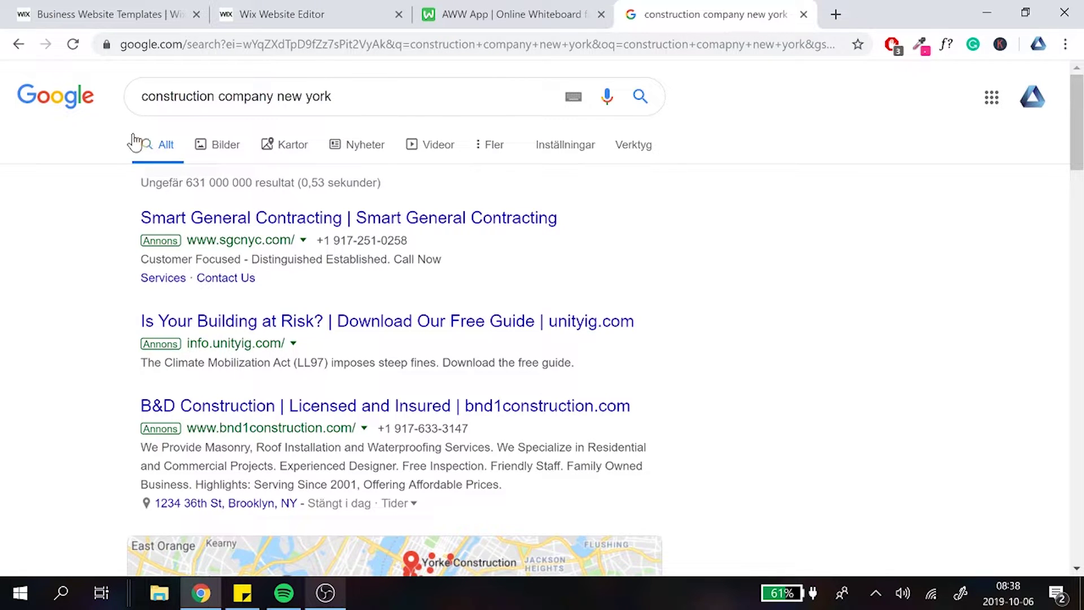
{"action": "scroll", "coordinate": [142, 204], "scroll_direction": "down", "scroll_amount": 4}
{"action": "scroll", "coordinate": [143, 203], "scroll_direction": "up", "scroll_amount": 4}
{"action": "scroll", "coordinate": [15, 253], "scroll_direction": "down", "scroll_amount": 8}
{"action": "scroll", "coordinate": [16, 253], "scroll_direction": "down", "scroll_amount": 10}
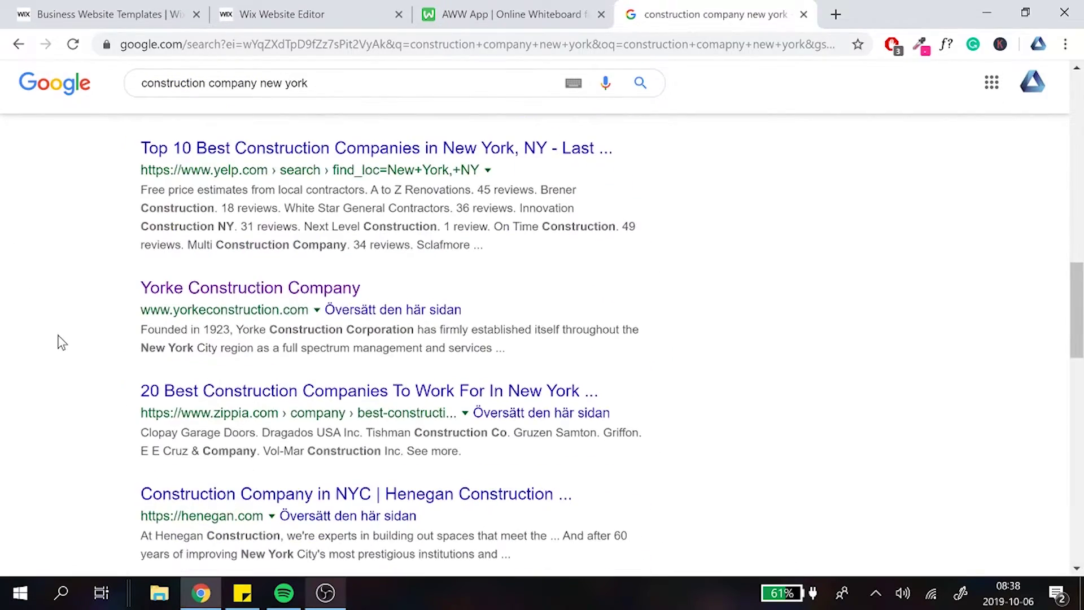
{"action": "scroll", "coordinate": [127, 299], "scroll_direction": "up", "scroll_amount": 15}
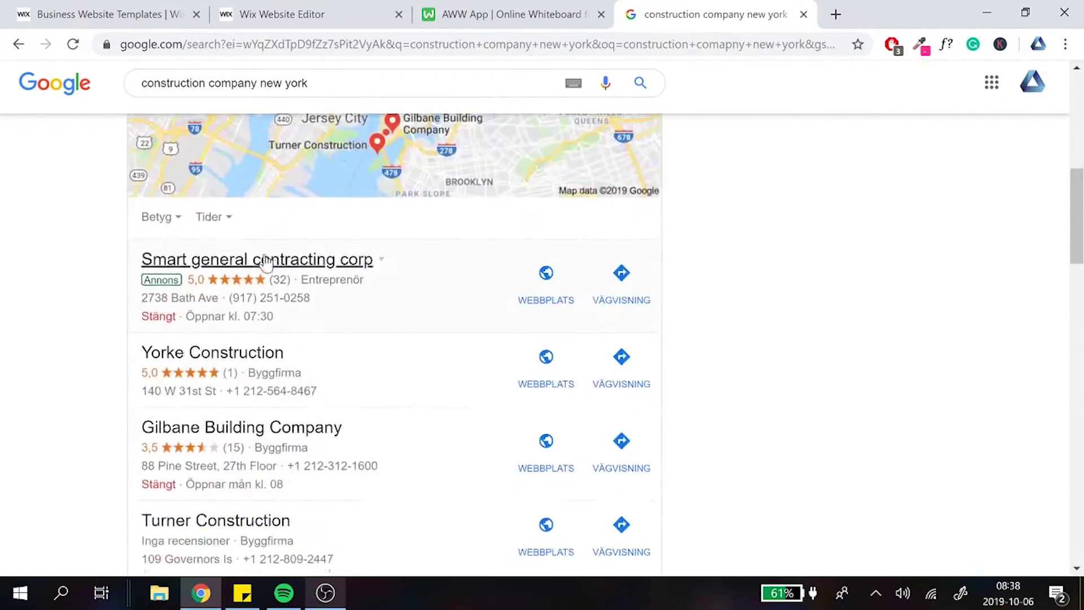
Select the 'construction company' words in the search query.
{"action": "left_click_drag", "start_coordinate": [326, 113], "coordinate": [3, 111]}
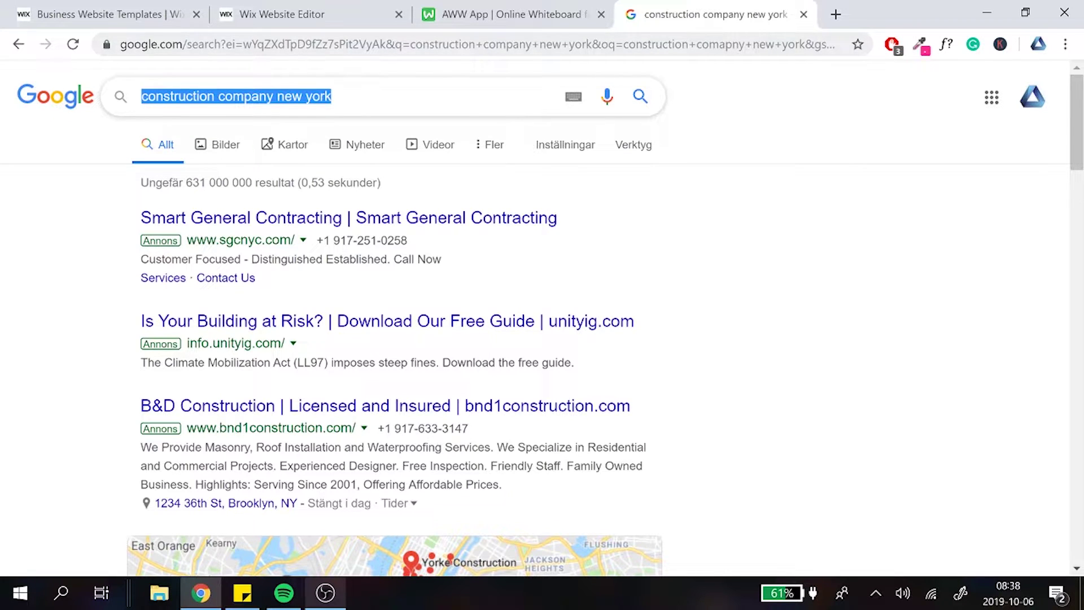
{"action": "left_click", "coordinate": [347, 102]}
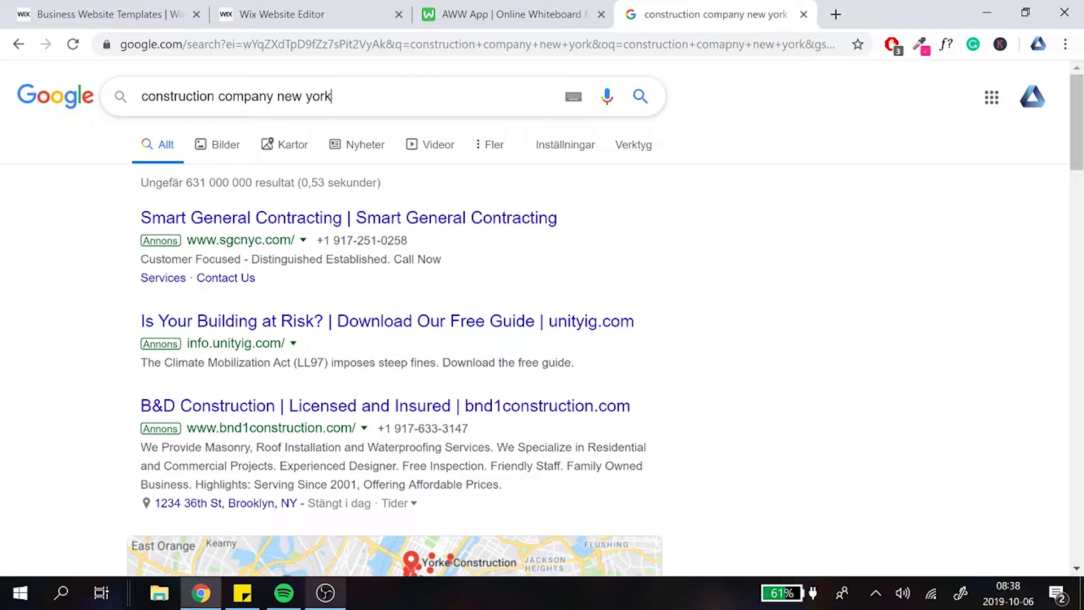
{"action": "left_click_drag", "start_coordinate": [143, 97], "coordinate": [331, 97]}
{"action": "left_click", "coordinate": [233, 97]}
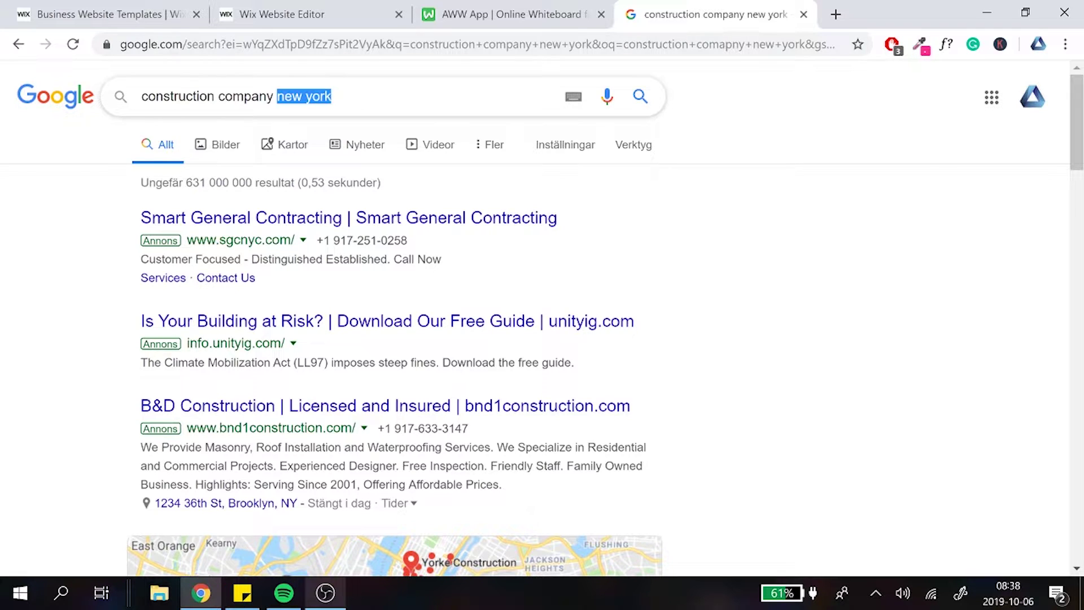
{"action": "left_click", "coordinate": [332, 96]}
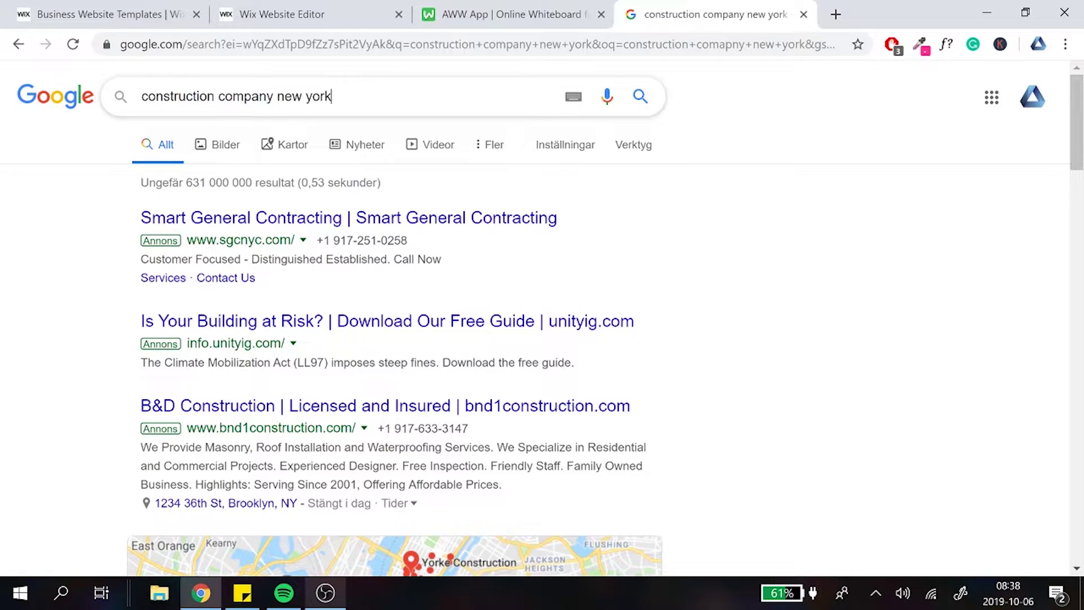
{"action": "left_click_drag", "start_coordinate": [331, 97], "coordinate": [277, 97]}
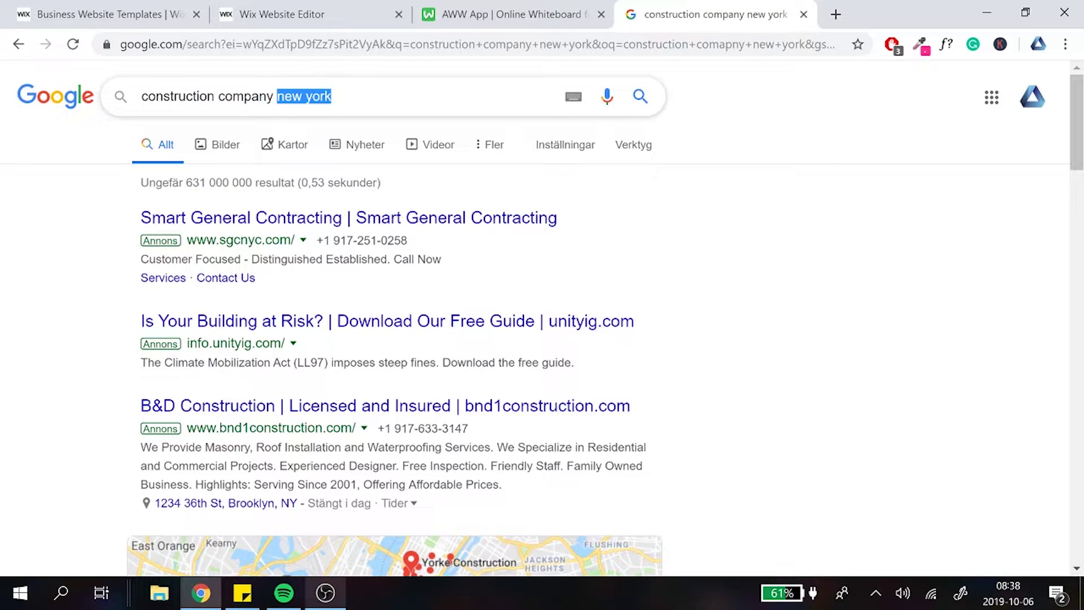
{"action": "left_click_drag", "start_coordinate": [276, 97], "coordinate": [141, 97]}
{"action": "key", "text": "ctrl+c"}
Search 'construction company' in a new tab, dismissing the location request, and browse the results.
{"action": "left_click", "coordinate": [832, 13]}
{"action": "key", "text": "ctrl+v"}
{"action": "key", "text": "Return"}
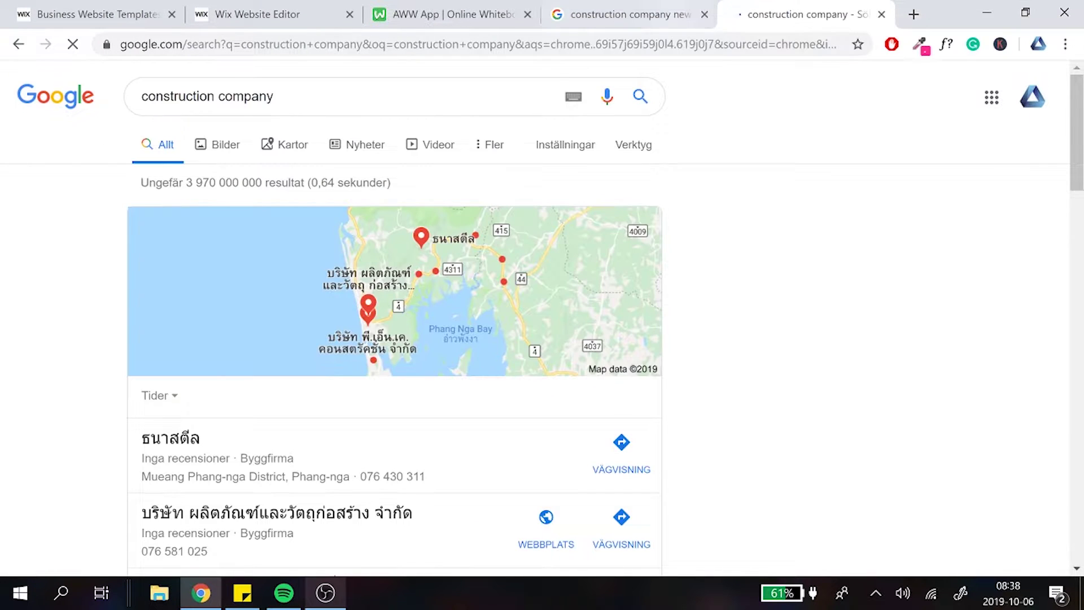
{"action": "scroll", "coordinate": [706, 222], "scroll_direction": "down", "scroll_amount": 4}
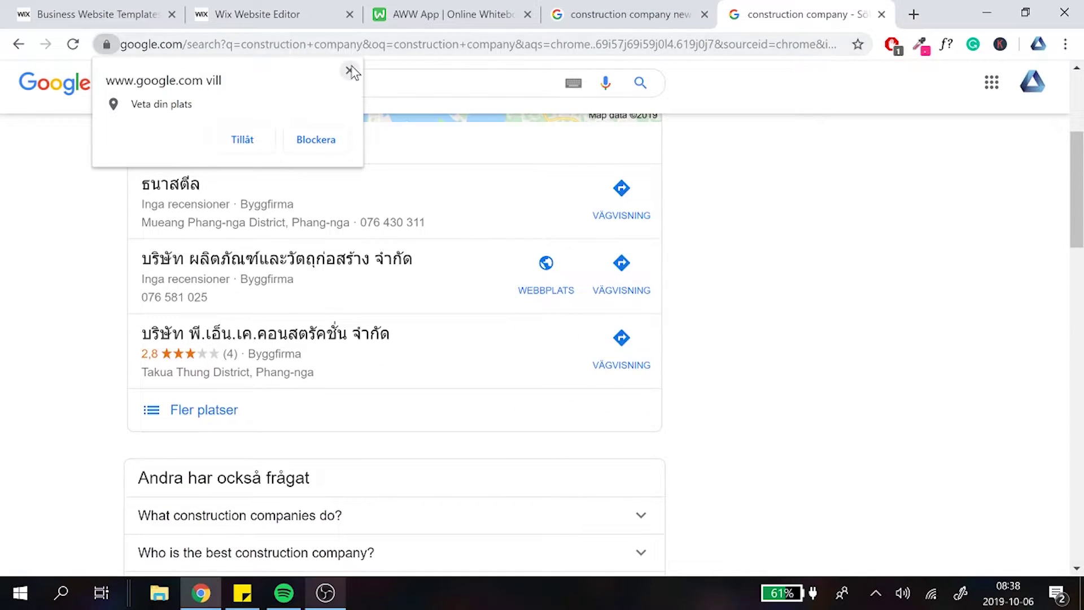
{"action": "left_click", "coordinate": [350, 71]}
{"action": "scroll", "coordinate": [790, 257], "scroll_direction": "up", "scroll_amount": 4}
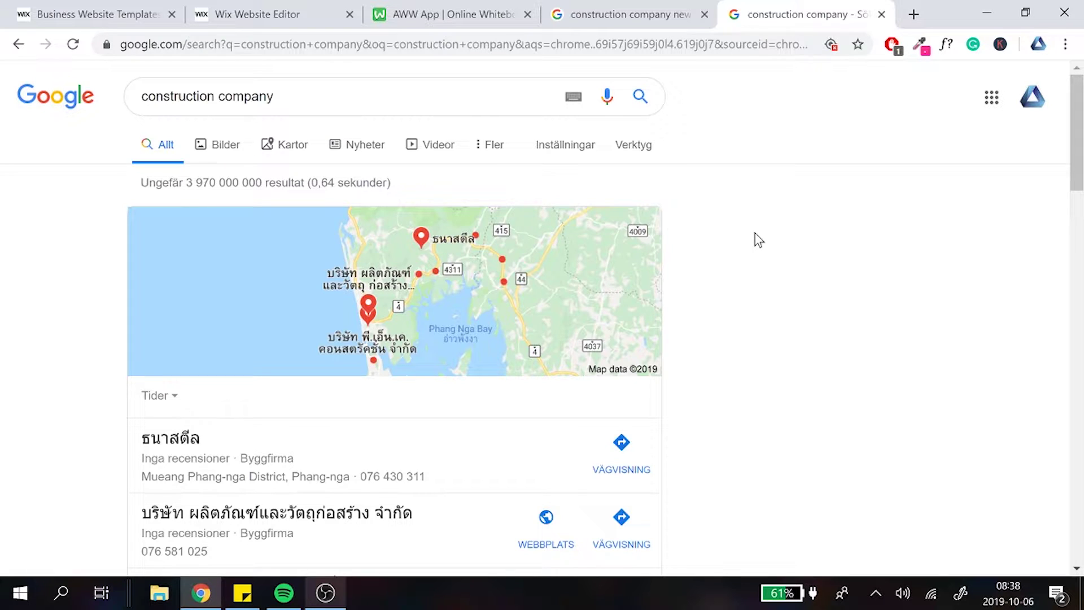
{"action": "scroll", "coordinate": [756, 248], "scroll_direction": "down", "scroll_amount": 4}
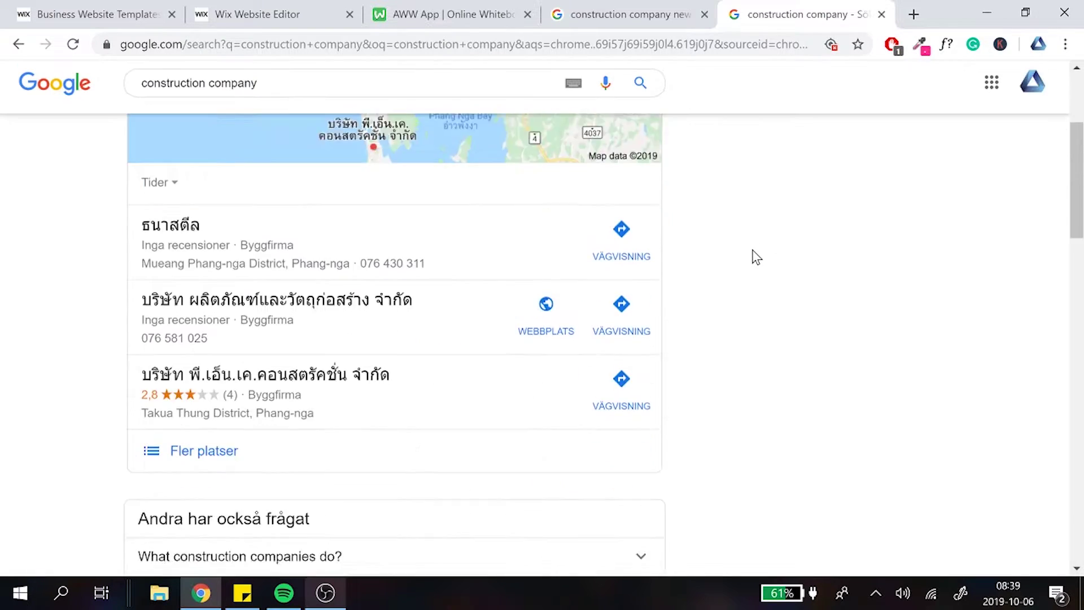
{"action": "scroll", "coordinate": [746, 253], "scroll_direction": "up", "scroll_amount": 4}
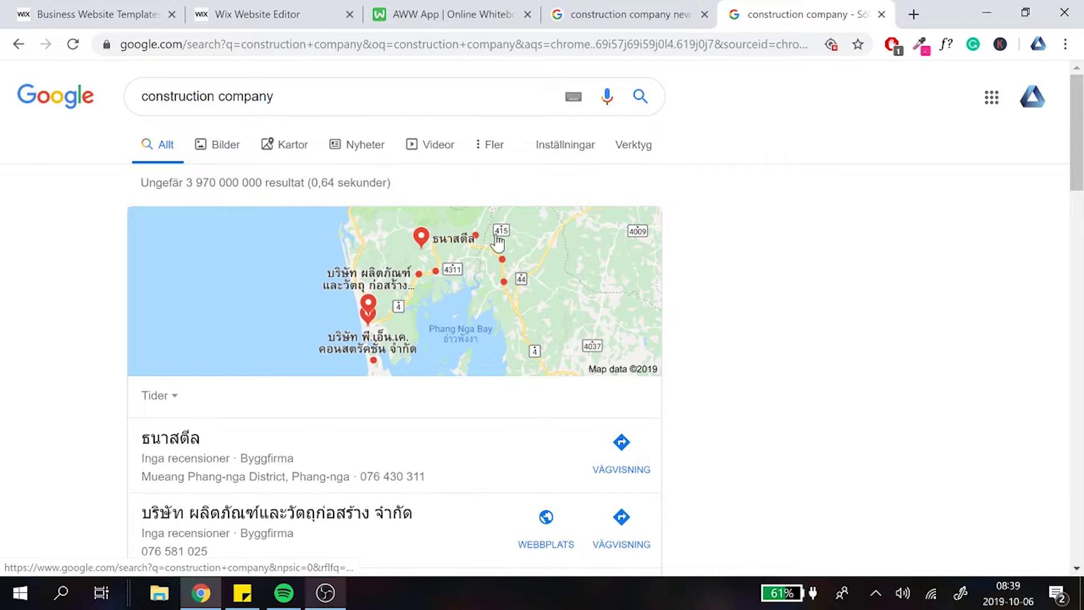
{"action": "scroll", "coordinate": [782, 213], "scroll_direction": "down", "scroll_amount": 10}
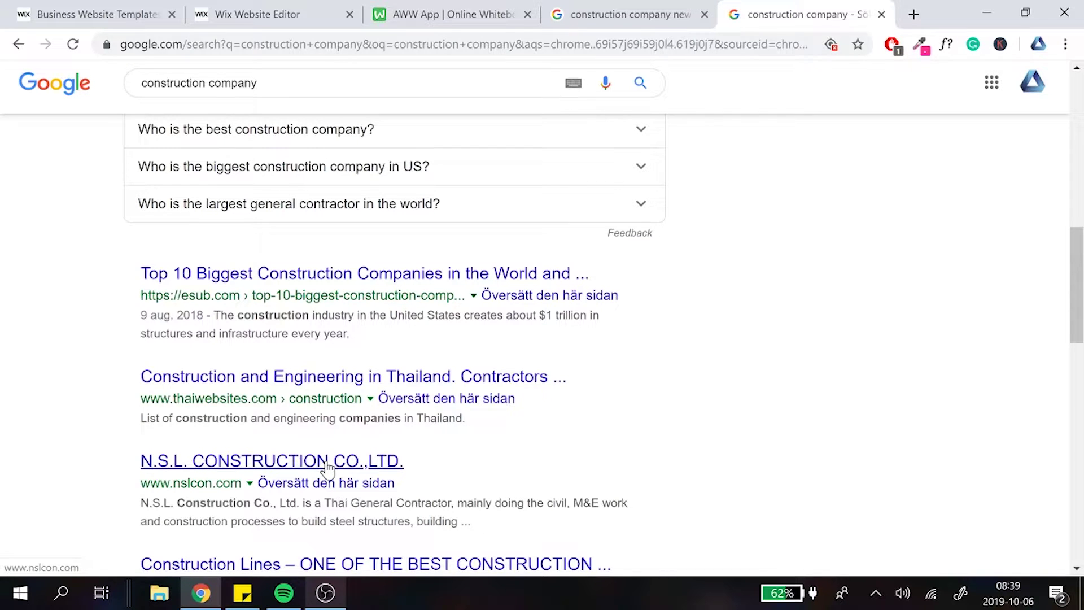
Open the nslcon.com result in a new tab, view it, then return to the results.
{"action": "right_click", "coordinate": [349, 290]}
{"action": "left_click", "coordinate": [439, 306]}
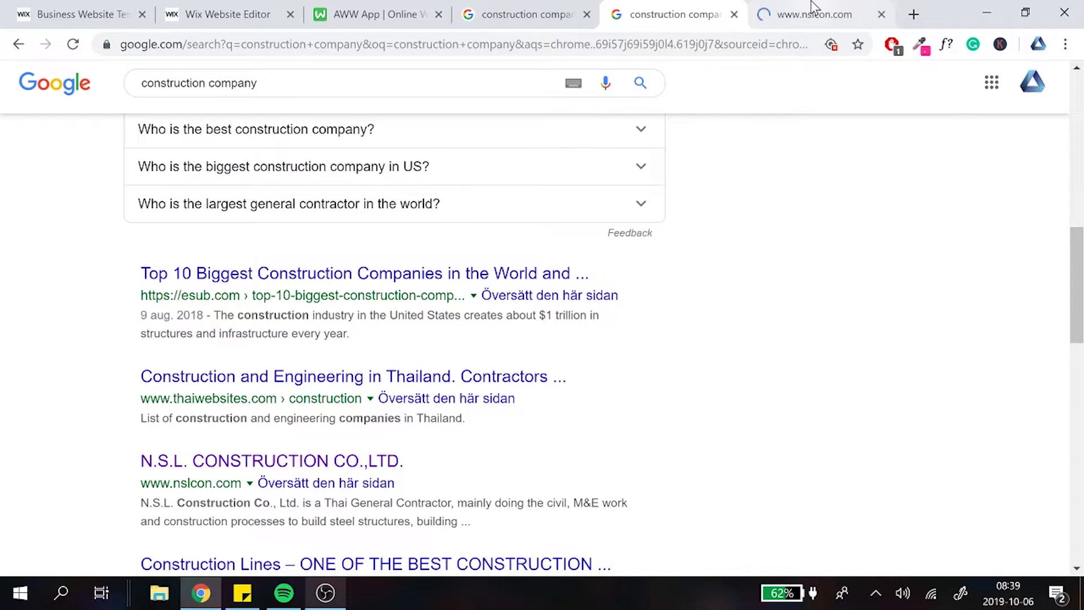
{"action": "left_click", "coordinate": [811, 5]}
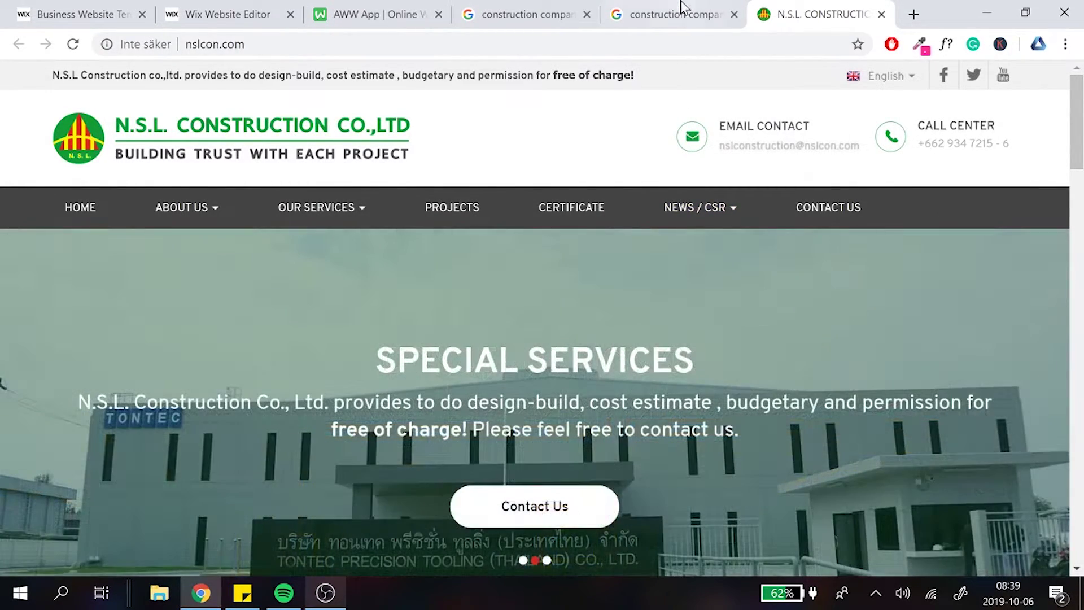
{"action": "left_click", "coordinate": [674, 14]}
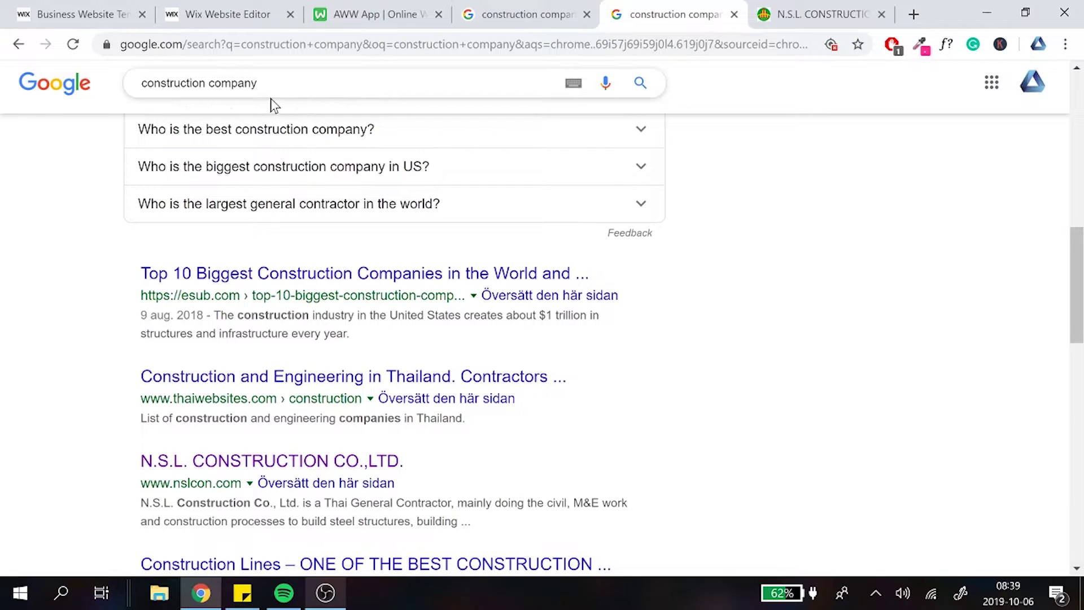
{"action": "scroll", "coordinate": [278, 240], "scroll_direction": "up", "scroll_amount": 10}
{"action": "left_click", "coordinate": [525, 15]}
Copy the 'construction company new york' query and start editing the Wix hero heading.
{"action": "key", "text": "End"}
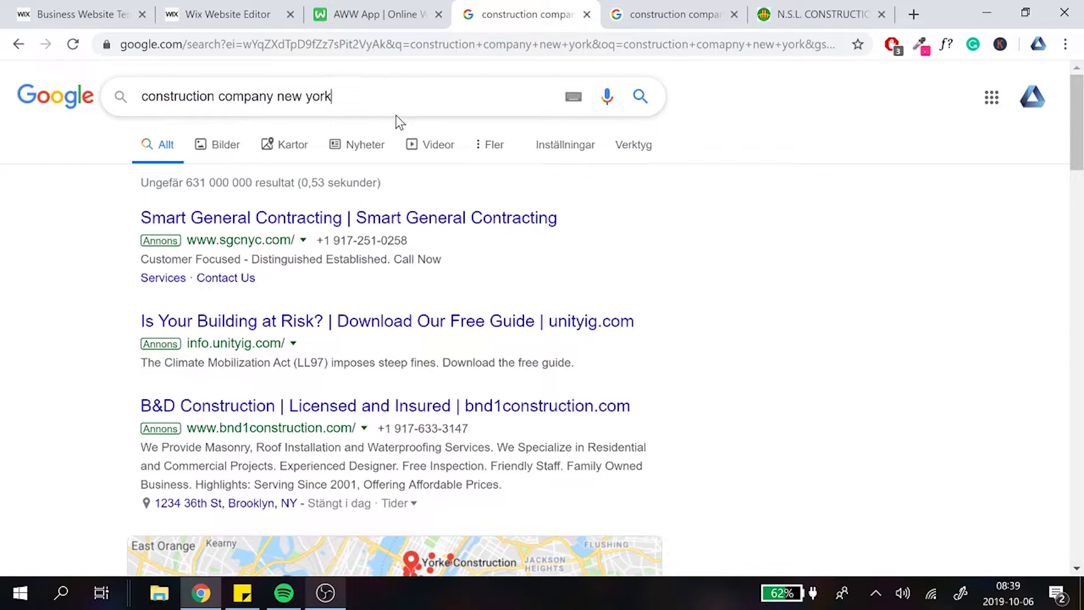
{"action": "key", "text": "ctrl+a"}
{"action": "key", "text": "ctrl+c"}
{"action": "left_click", "coordinate": [271, 44]}
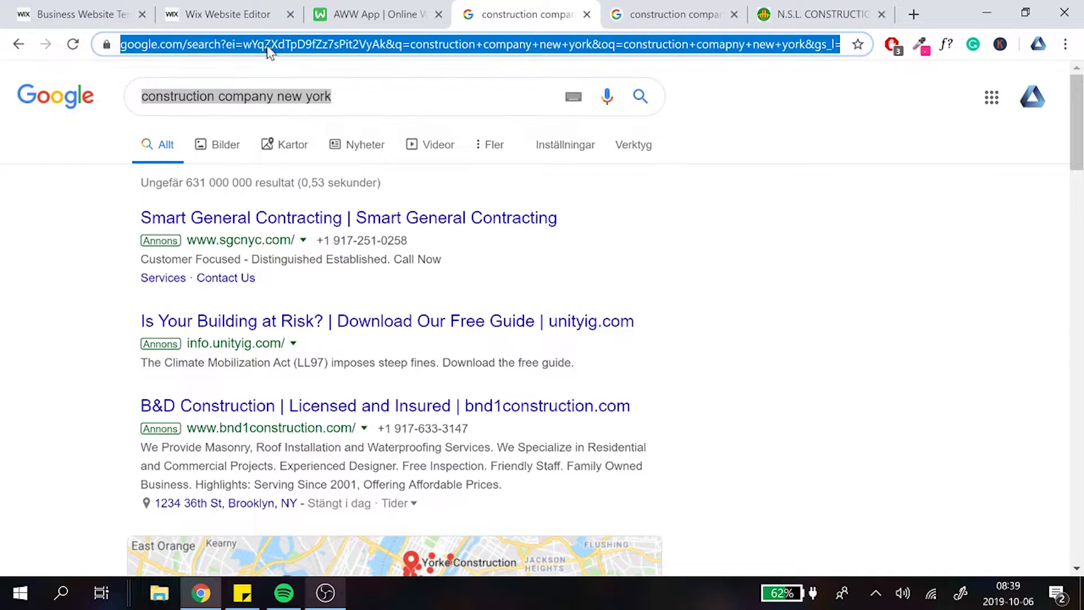
{"action": "key", "text": "ctrl+v"}
{"action": "key", "text": "ctrl+a"}
{"action": "left_click", "coordinate": [278, 8]}
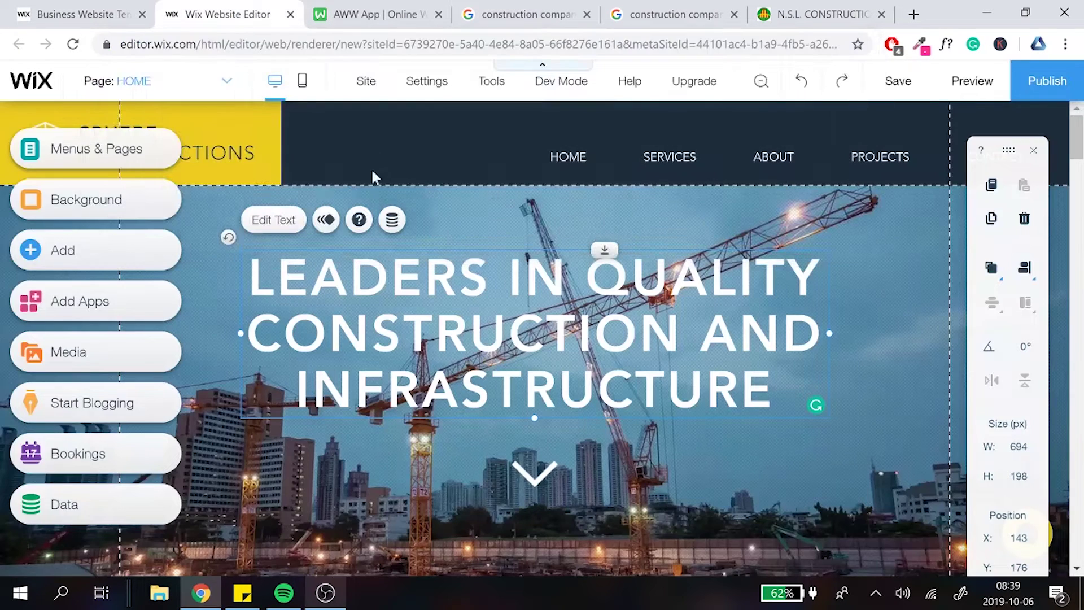
{"action": "double_click", "coordinate": [516, 289]}
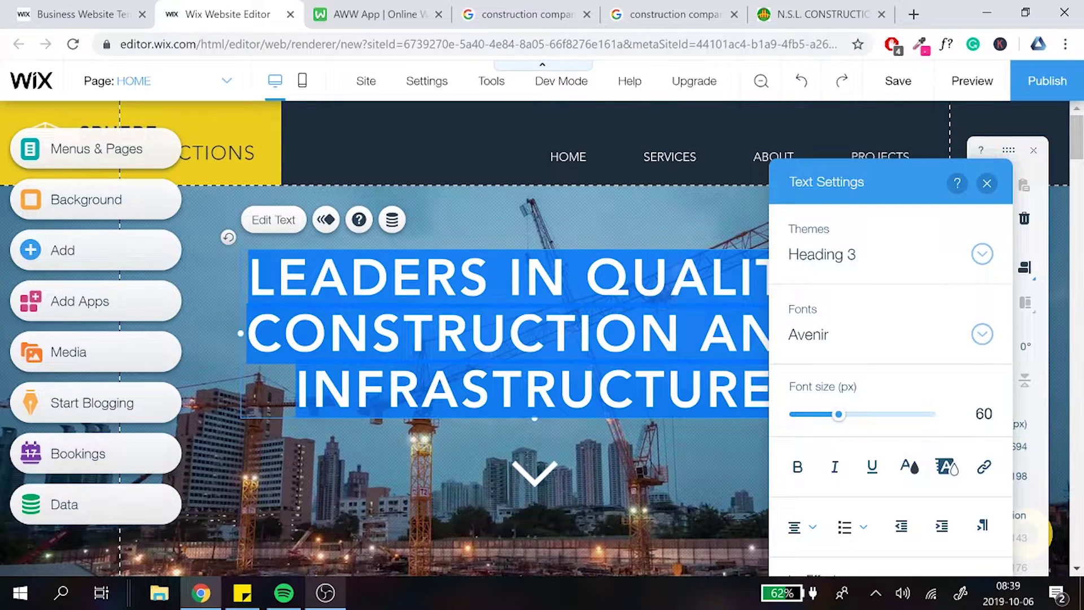
Paste 'construction company new york' over the hero heading, retrying undo and redo until it stays.
{"action": "key", "text": "ctrl+v"}
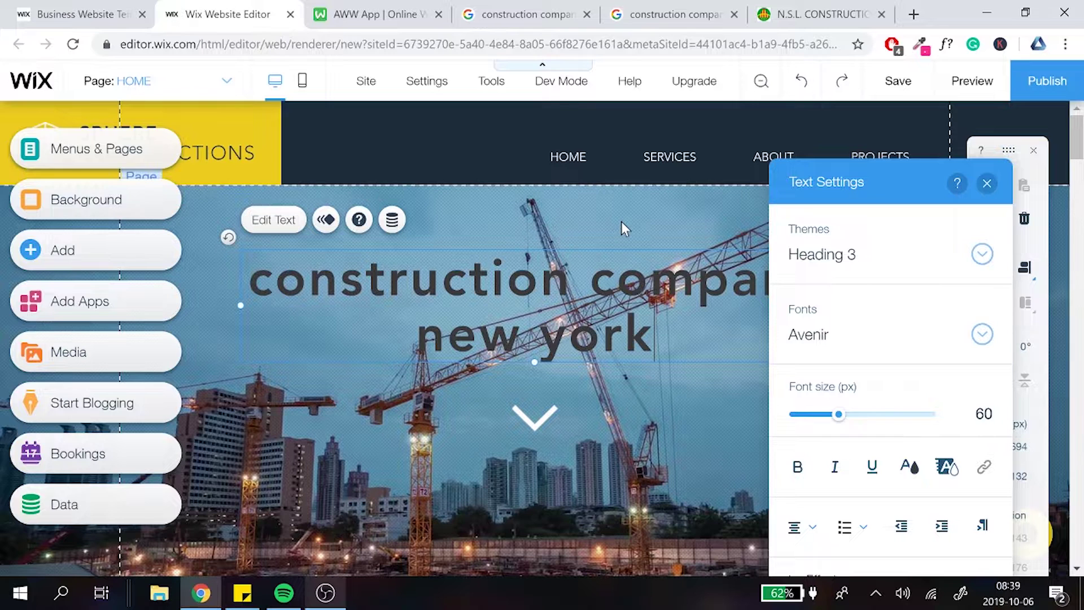
{"action": "key", "text": "ctrl+z"}
{"action": "key", "text": "ctrl+l"}
{"action": "key", "text": "ctrl+v"}
{"action": "key", "text": "ctrl+a"}
{"action": "key", "text": "F6"}
{"action": "left_click", "coordinate": [700, 333]}
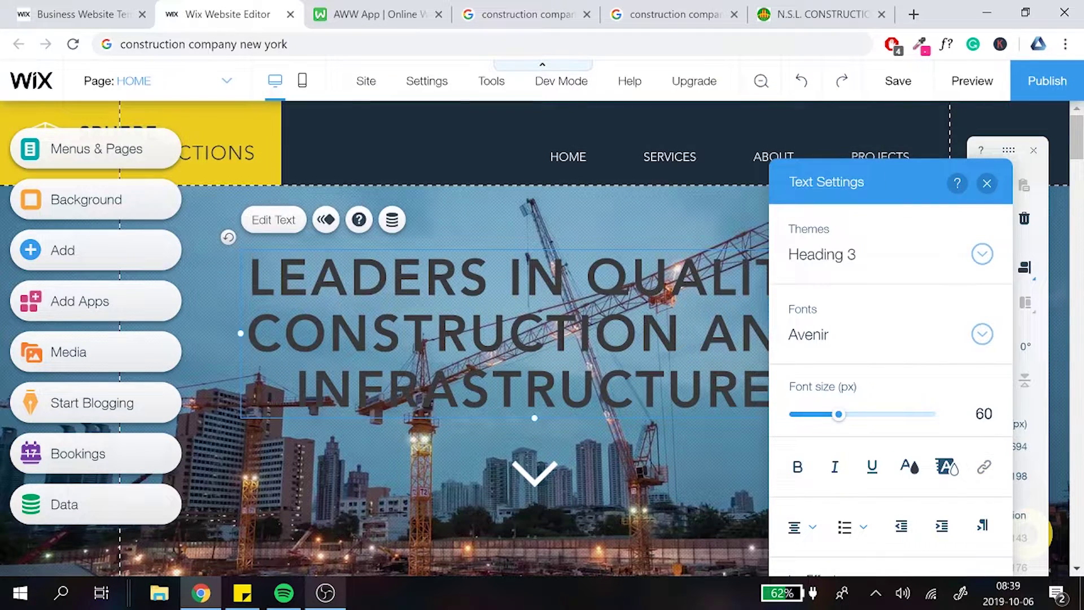
{"action": "left_click", "coordinate": [987, 183]}
{"action": "key", "text": "ctrl+y"}
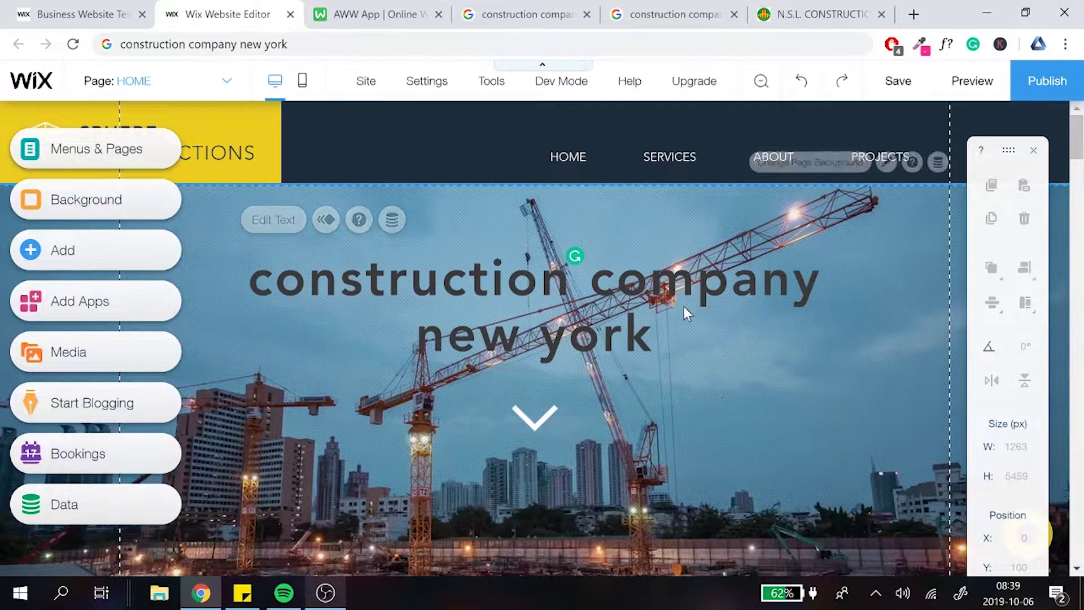
{"action": "key", "text": "ctrl+z"}
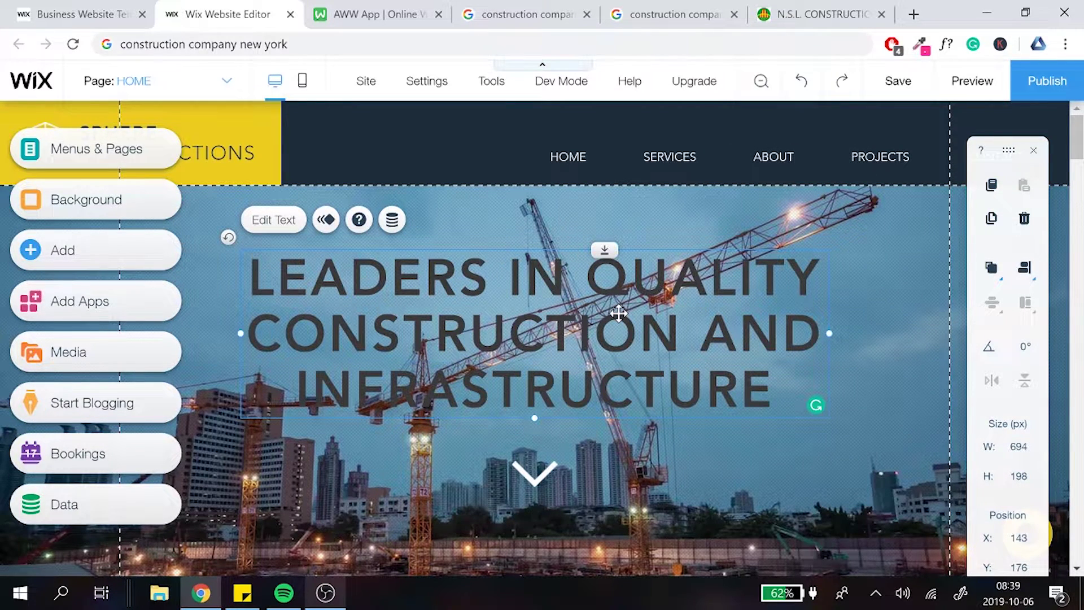
{"action": "double_click", "coordinate": [618, 313]}
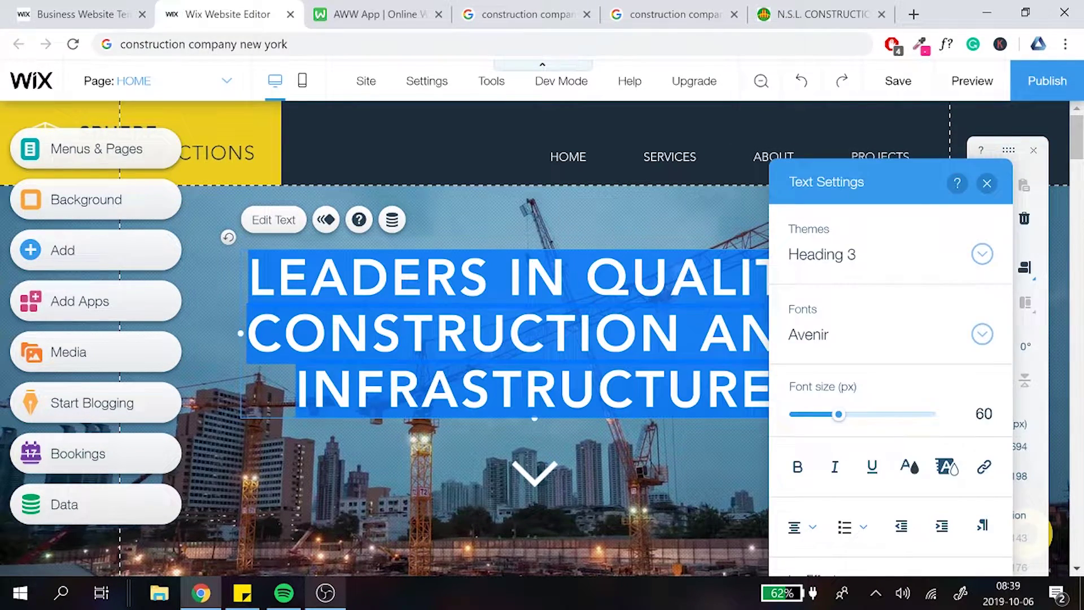
{"action": "key", "text": "ctrl+y"}
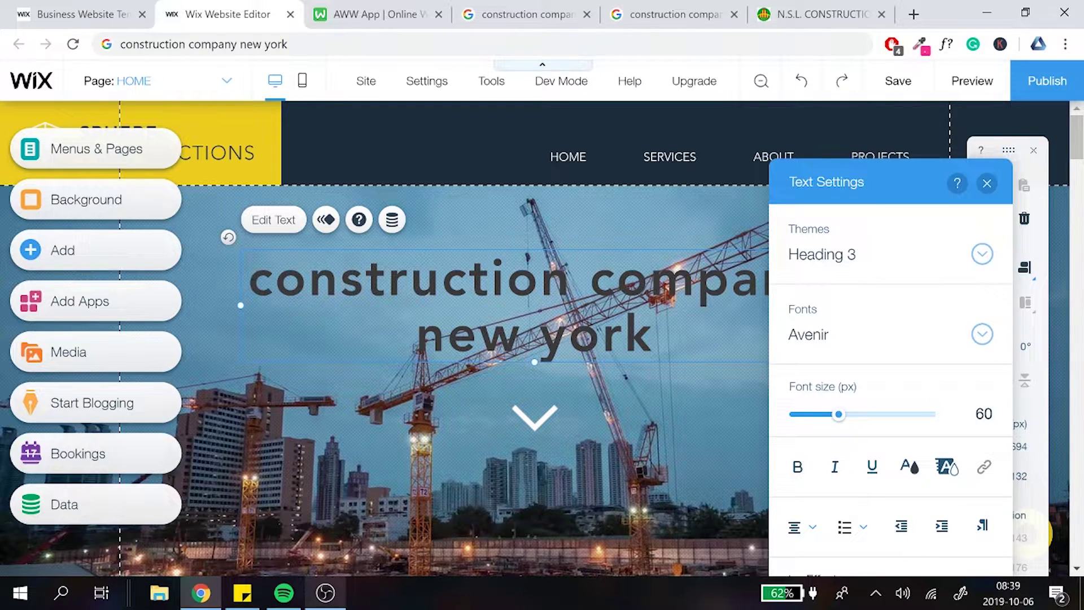
Style the hero heading with the Heading 1 theme at 40 px in white.
{"action": "left_click", "coordinate": [864, 269]}
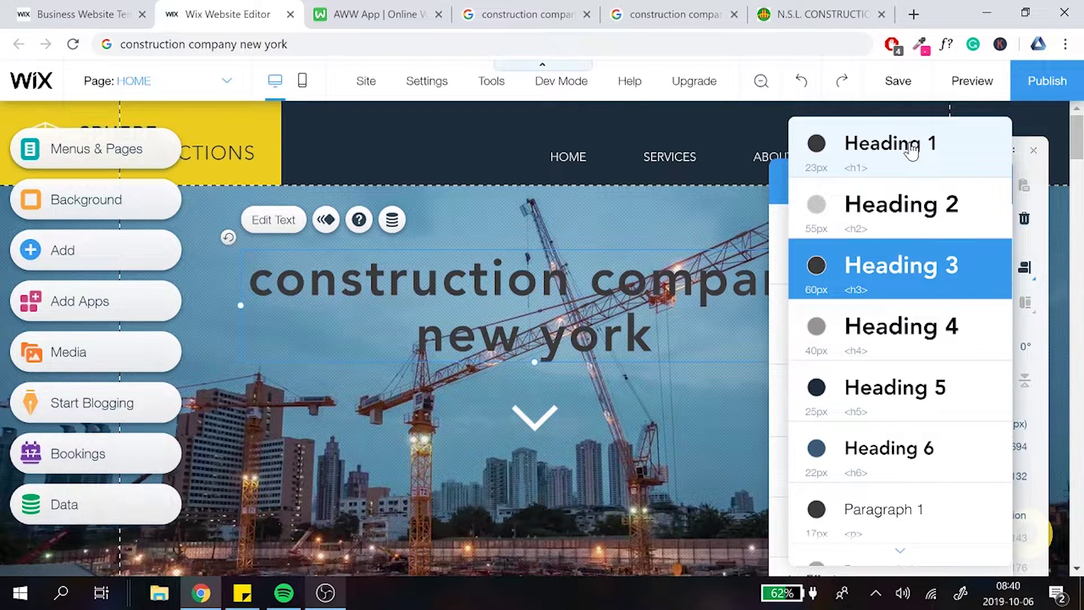
{"action": "left_click", "coordinate": [787, 279]}
{"action": "left_click", "coordinate": [884, 272]}
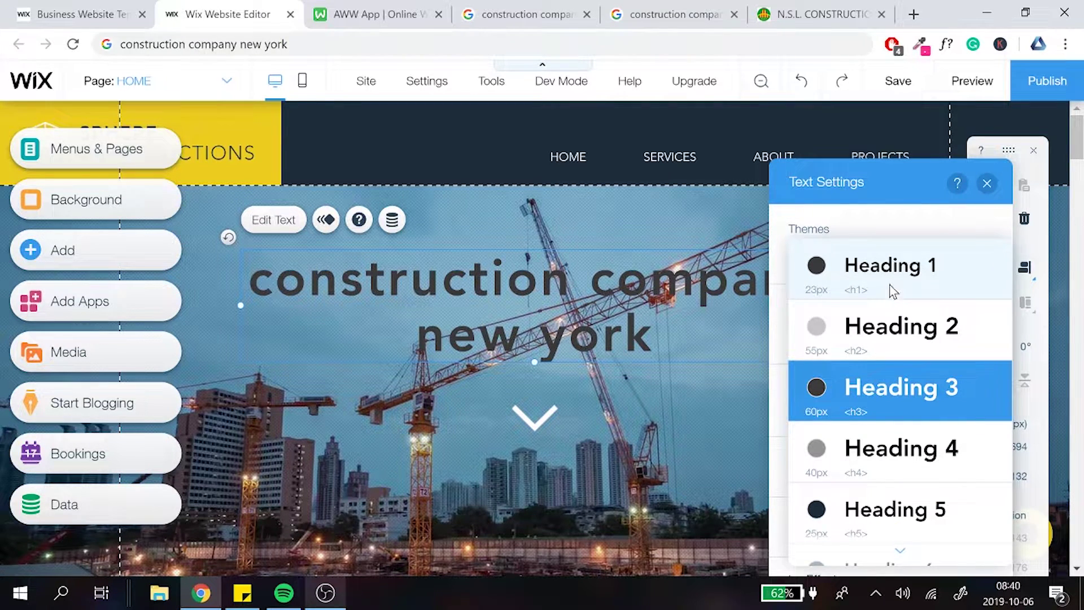
{"action": "left_click", "coordinate": [892, 291]}
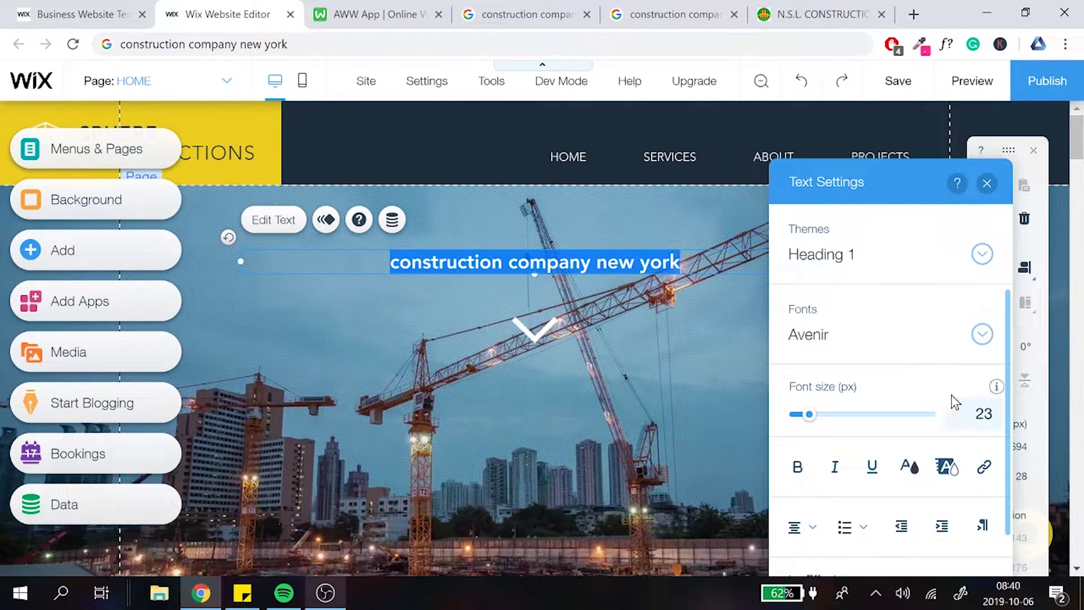
{"action": "left_click", "coordinate": [998, 420]}
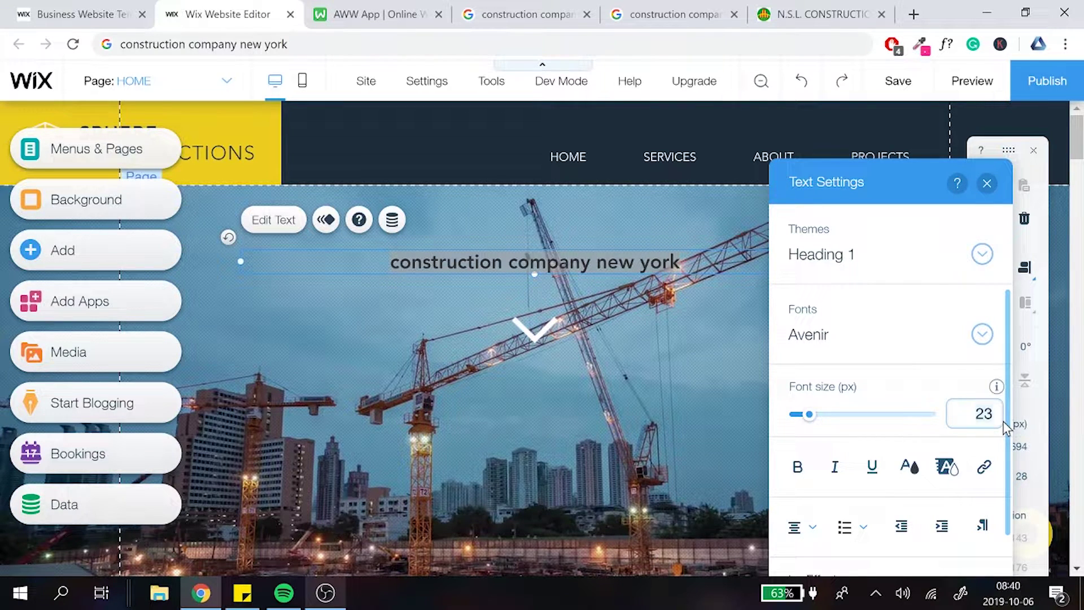
{"action": "key", "text": "Return"}
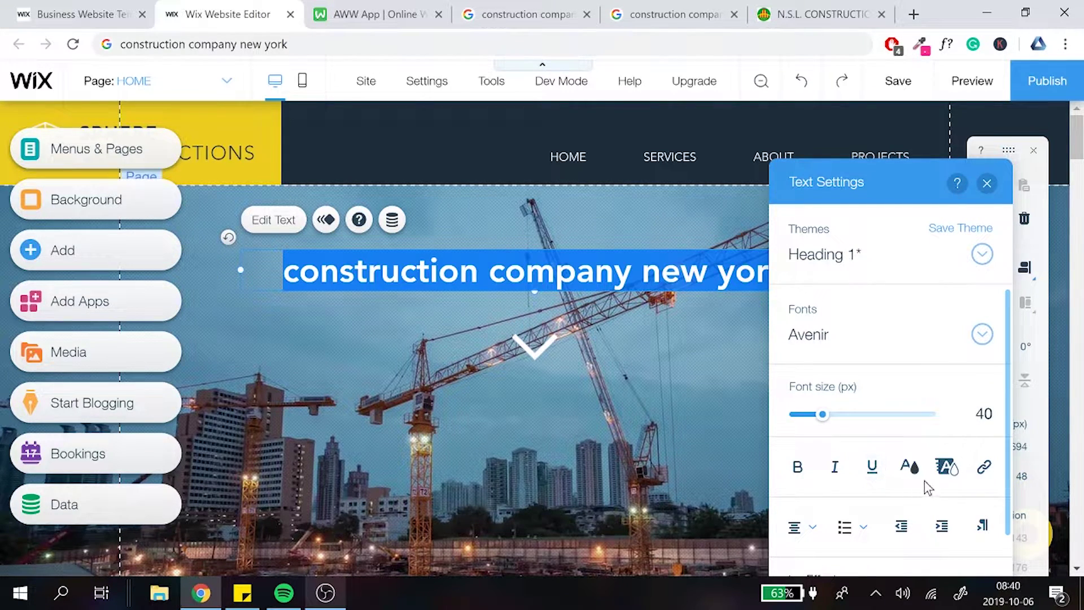
{"action": "left_click", "coordinate": [909, 467]}
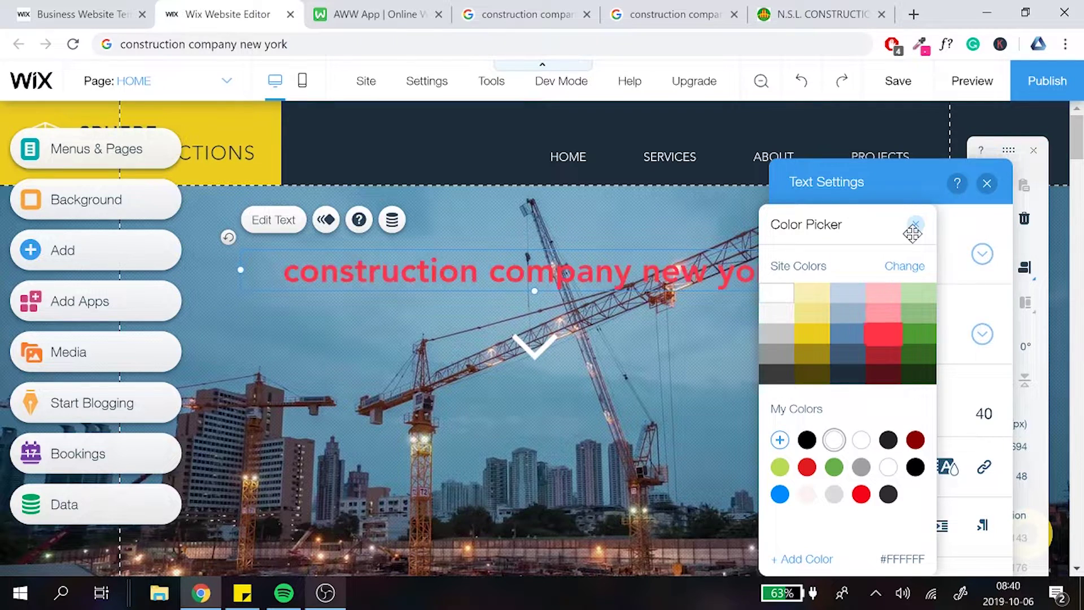
{"action": "left_click", "coordinate": [945, 210]}
{"action": "left_click", "coordinate": [987, 183]}
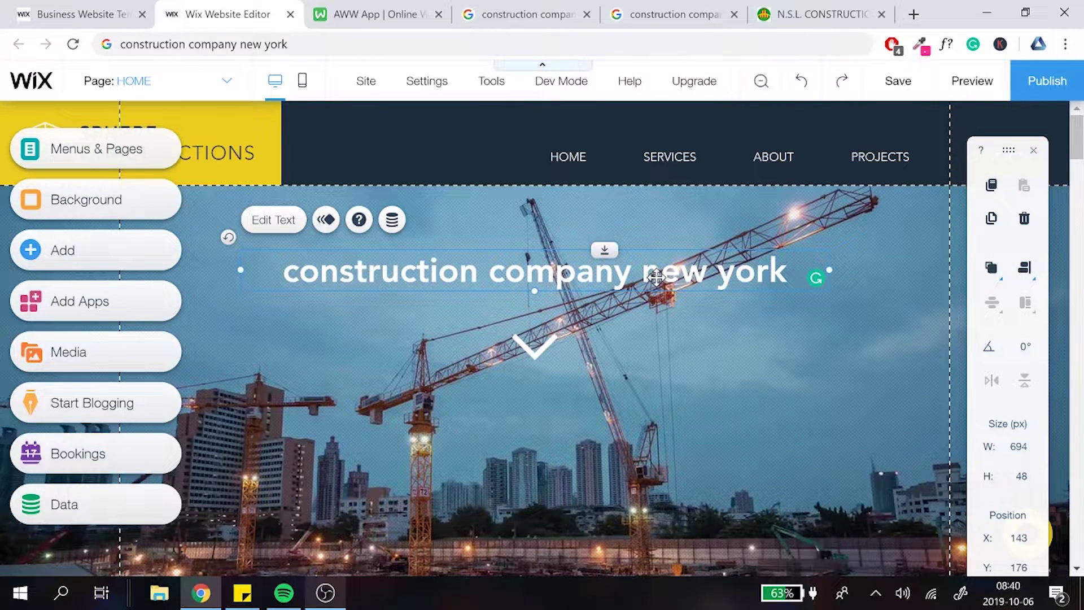
Capitalise the heading's ending so it reads 'construction company New York'.
{"action": "double_click", "coordinate": [443, 251]}
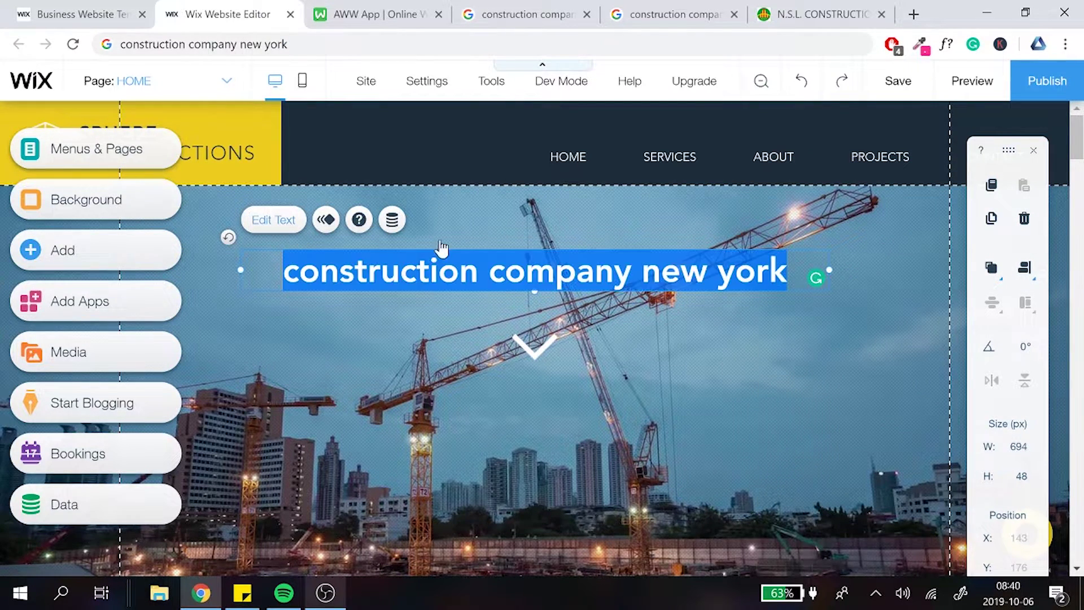
{"action": "left_click", "coordinate": [661, 271]}
{"action": "key", "text": "BackSpace"}
{"action": "type", "text": "New "}
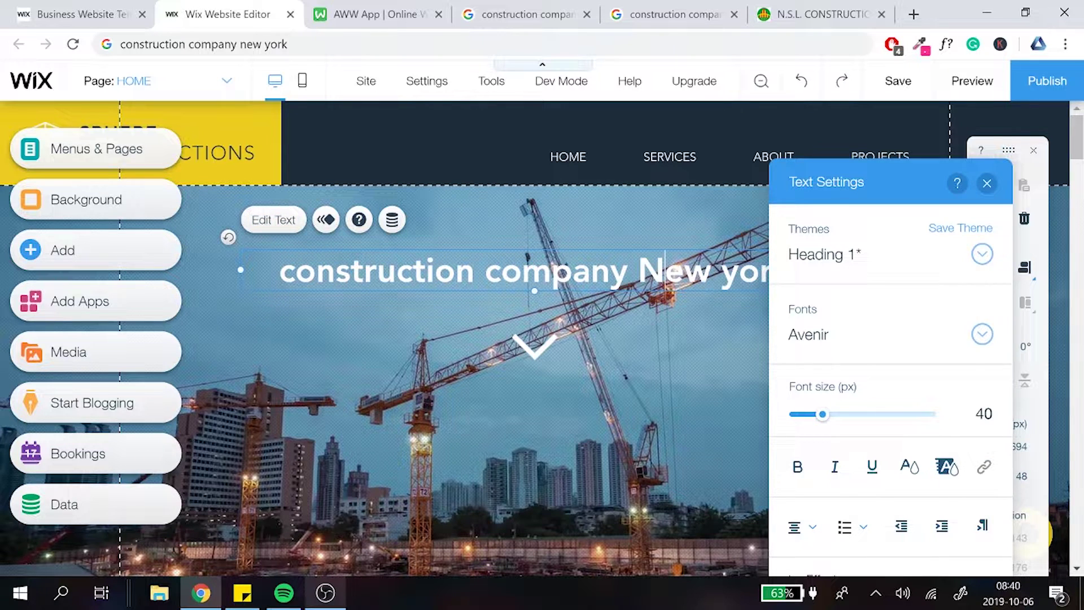
{"action": "type", "text": "Y"}
{"action": "key", "text": "Left"}
{"action": "key", "text": "BackSpace"}
{"action": "left_click", "coordinate": [758, 245]}
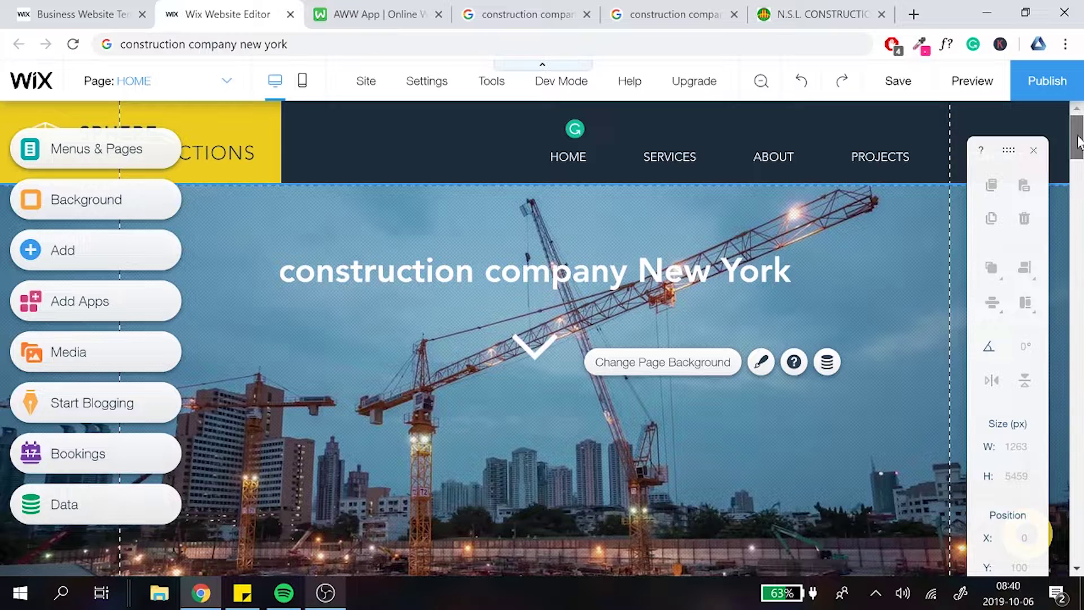
Scroll the editor down to the SERVICES section below the hero.
{"action": "scroll", "coordinate": [1078, 141], "scroll_direction": "down", "scroll_amount": 3}
{"action": "scroll", "coordinate": [1079, 133], "scroll_direction": "up", "scroll_amount": 3}
{"action": "left_click_drag", "start_coordinate": [1081, 147], "coordinate": [1081, 217]}
Select the SERVICES heading, close its text settings, and scroll to the service cards.
{"action": "left_click", "coordinate": [505, 285]}
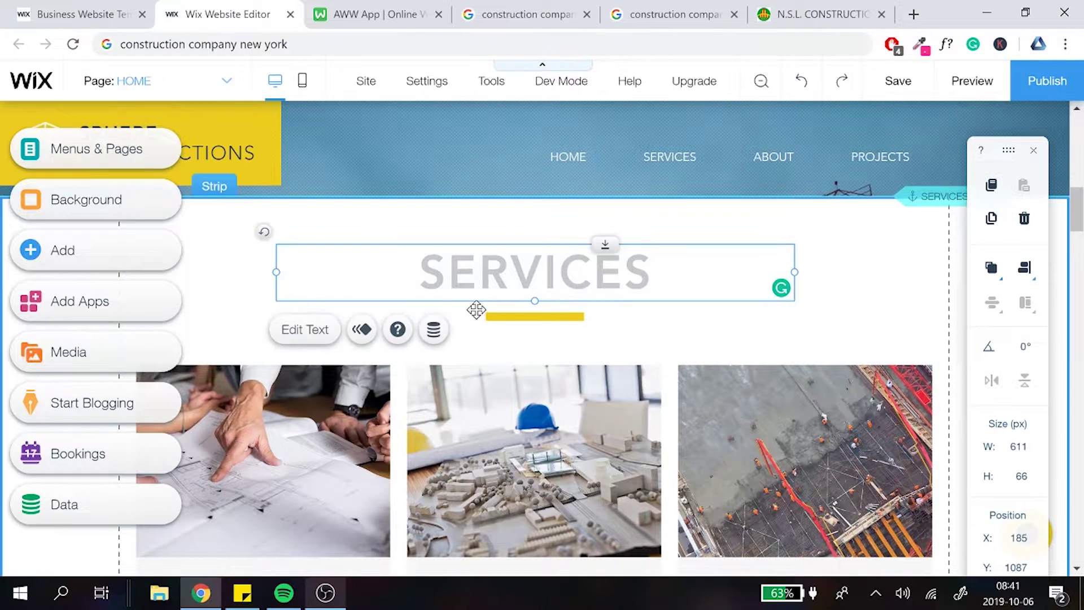
{"action": "left_click", "coordinate": [316, 330]}
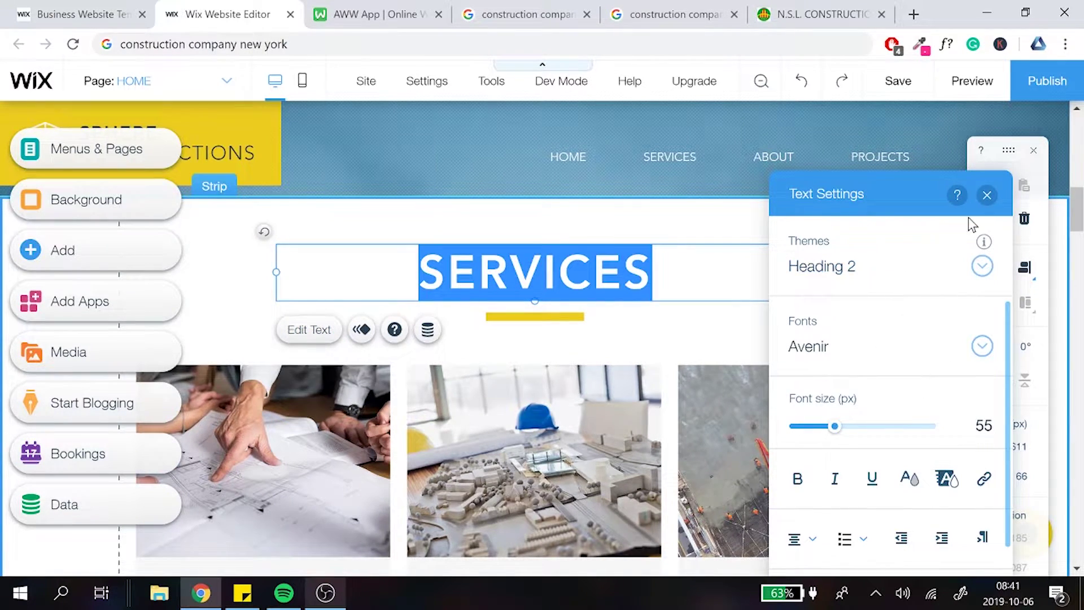
{"action": "left_click", "coordinate": [986, 195]}
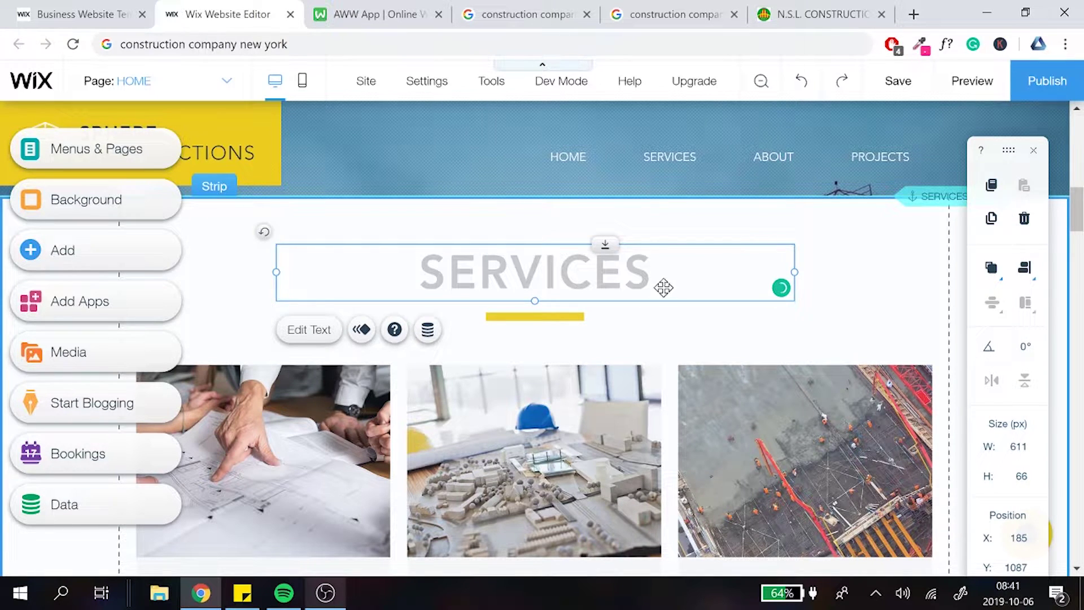
{"action": "left_click", "coordinate": [728, 333]}
{"action": "left_click_drag", "start_coordinate": [1077, 209], "coordinate": [1077, 229]}
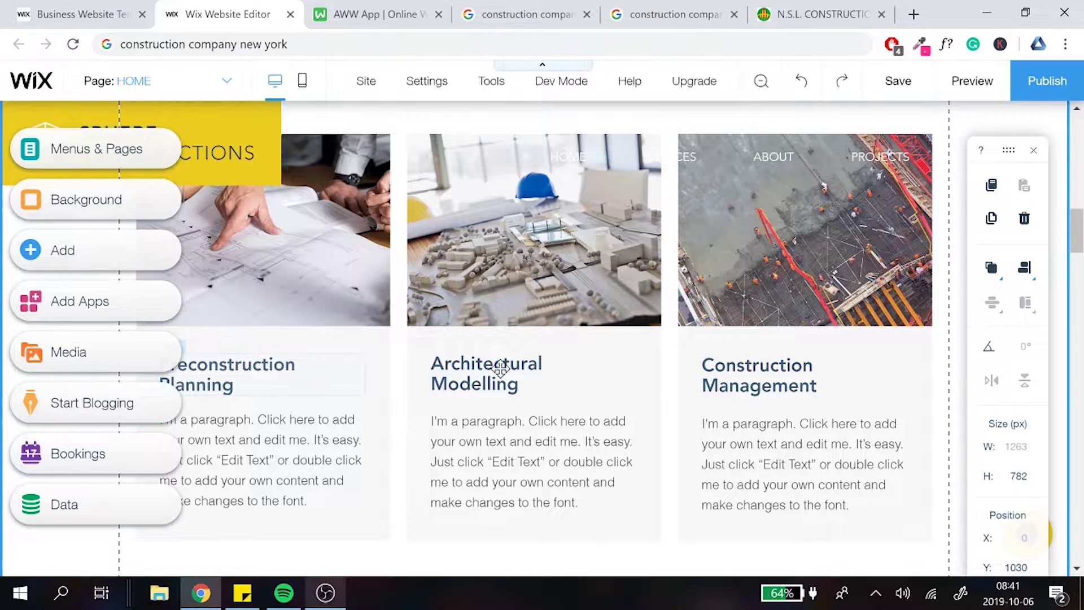
Give the Preconstruction Planning card title the Heading 3 theme at 20 px.
{"action": "left_click", "coordinate": [263, 368]}
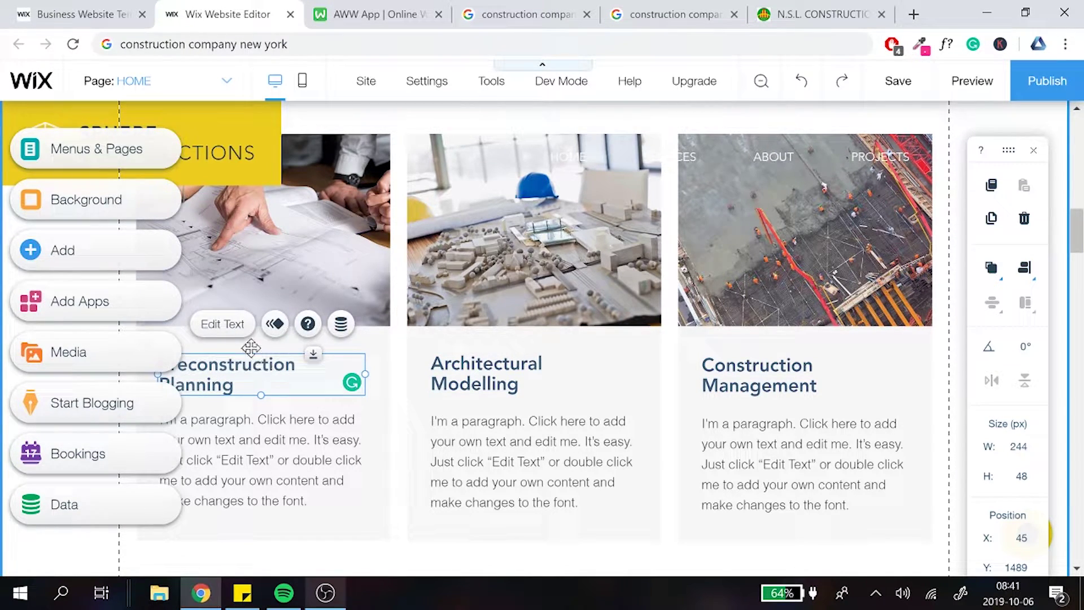
{"action": "left_click", "coordinate": [224, 323]}
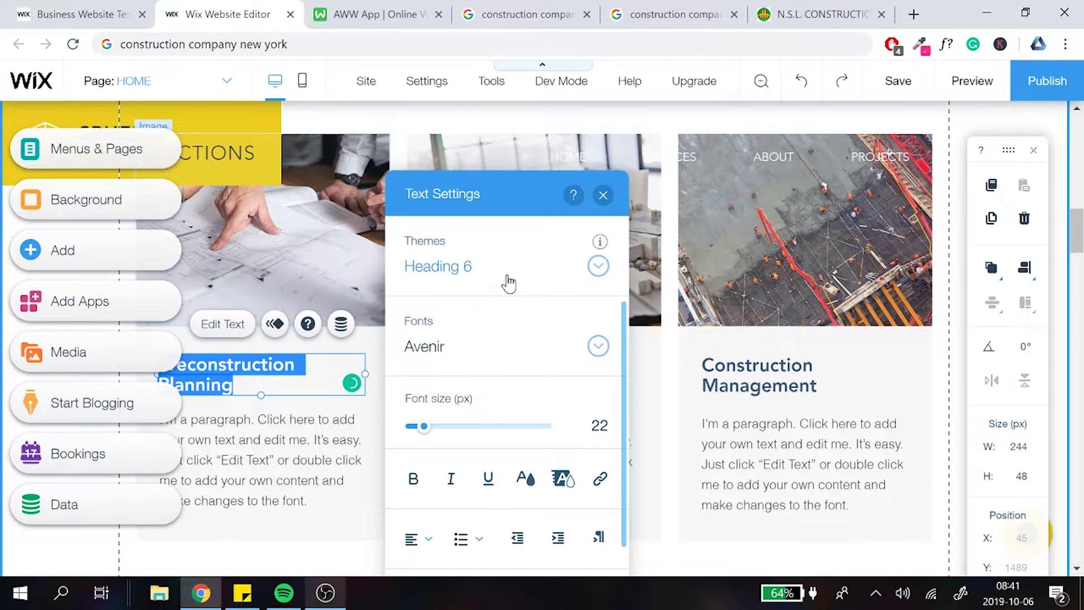
{"action": "left_click", "coordinate": [506, 283]}
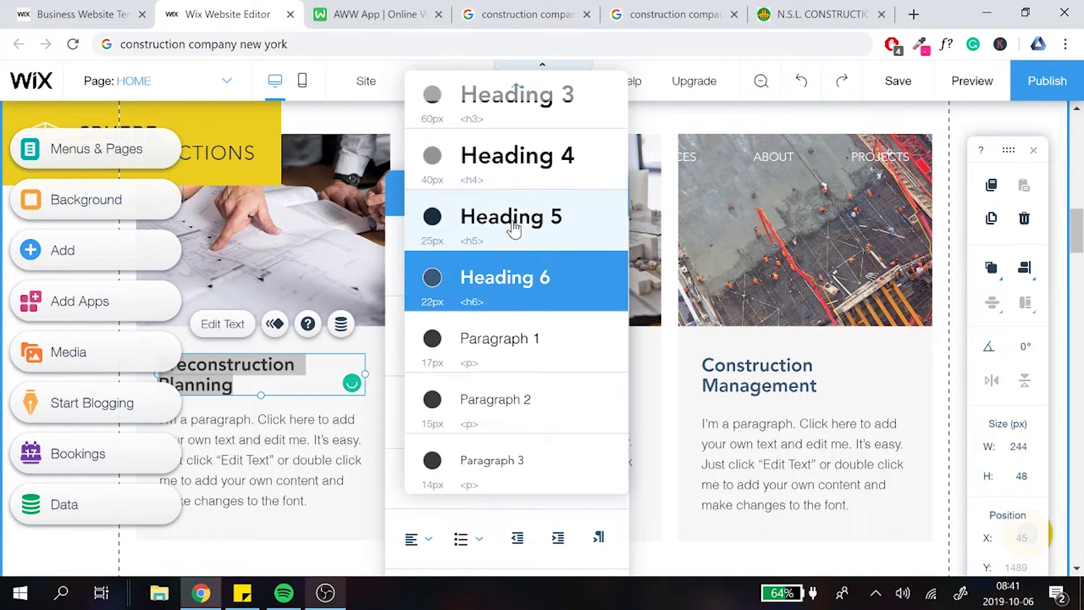
{"action": "scroll", "coordinate": [553, 181], "scroll_direction": "up", "scroll_amount": 1}
{"action": "left_click", "coordinate": [547, 184]}
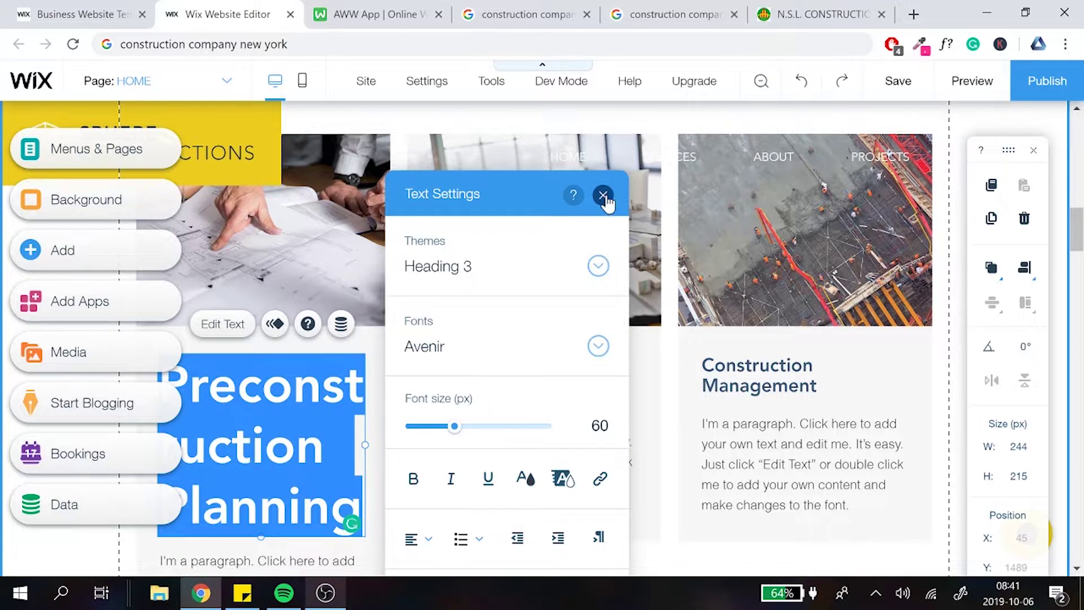
{"action": "left_click", "coordinate": [598, 431]}
{"action": "type", "text": "2"}
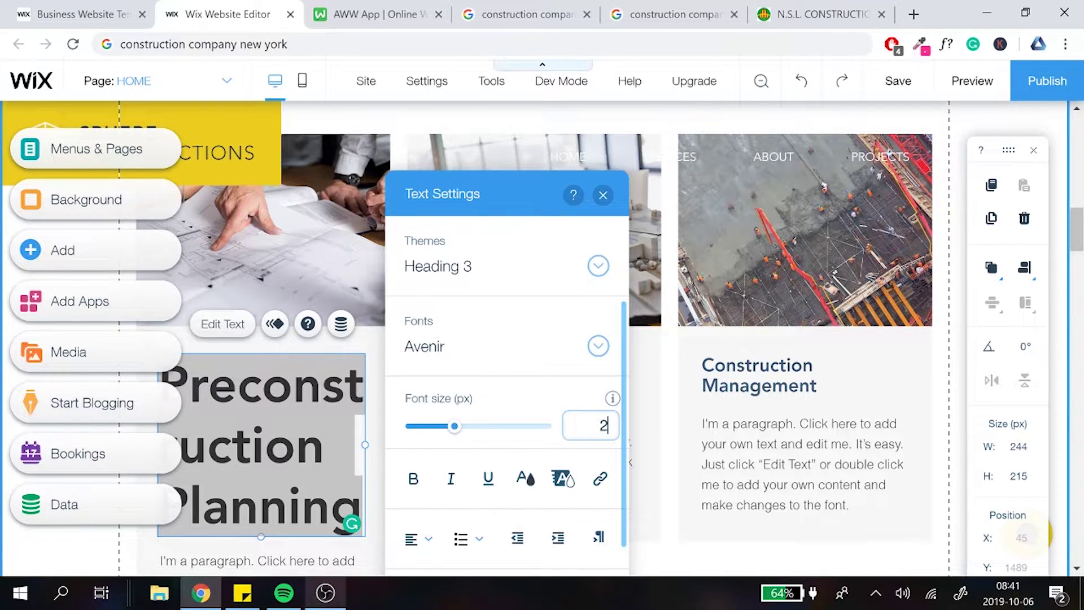
{"action": "type", "text": "0"}
{"action": "key", "text": "Return"}
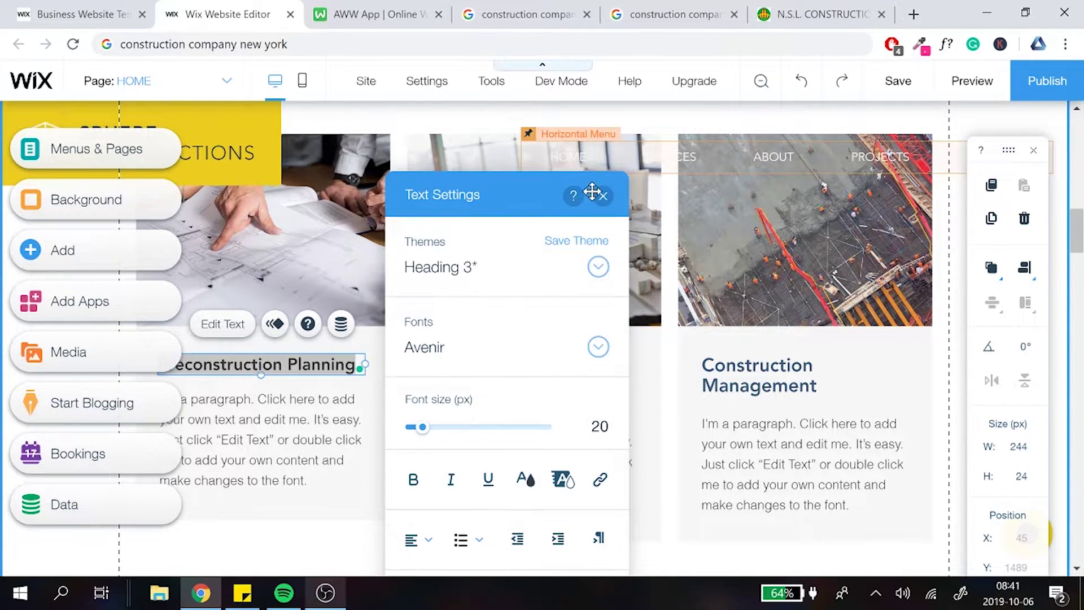
{"action": "left_click", "coordinate": [602, 198]}
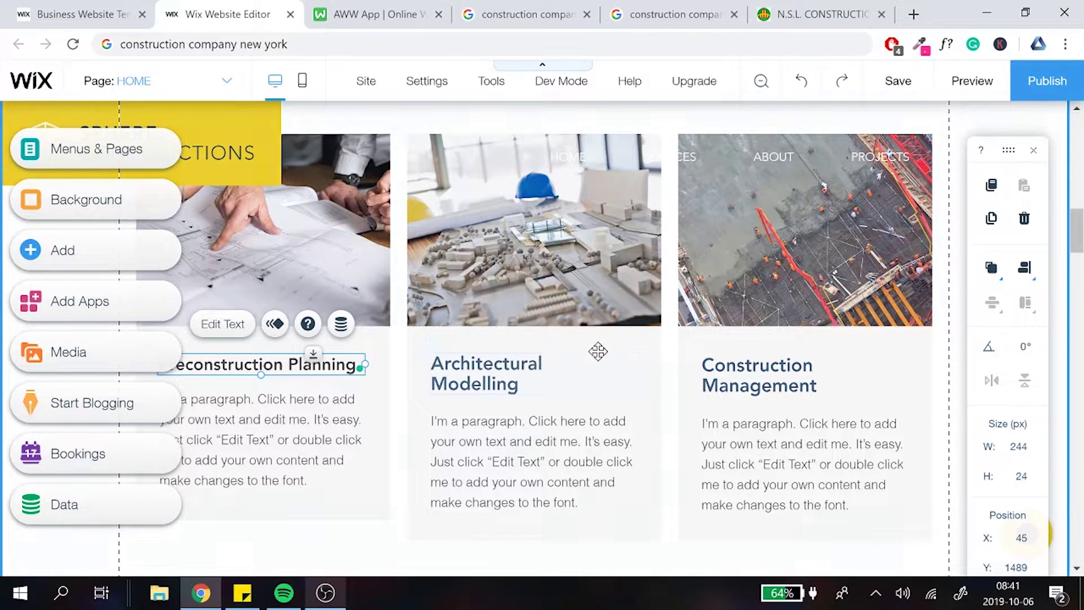
Restyle the Architectural Modelling card title to Heading 3 at 20 px, correcting an initial Heading 2 choice.
{"action": "left_click", "coordinate": [486, 363]}
{"action": "left_click", "coordinate": [474, 322]}
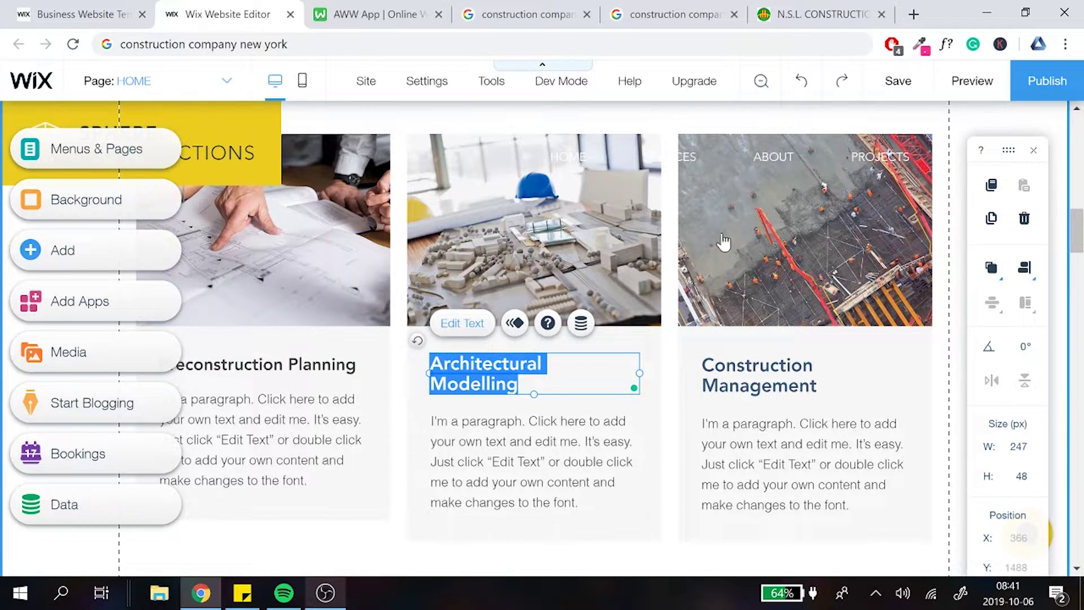
{"action": "left_click", "coordinate": [790, 264]}
{"action": "scroll", "coordinate": [797, 158], "scroll_direction": "up", "scroll_amount": 3}
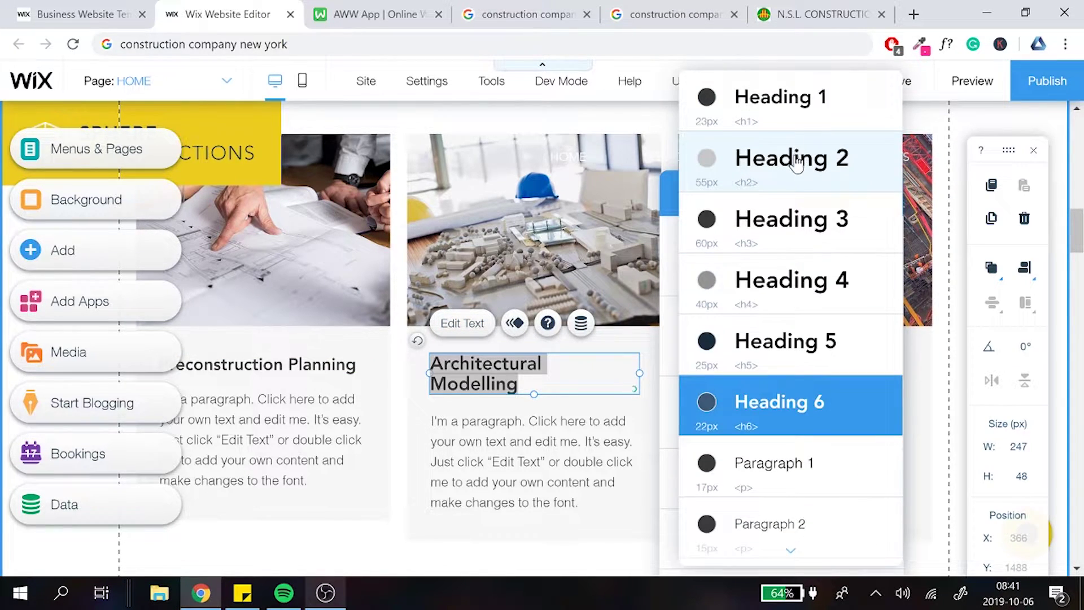
{"action": "left_click", "coordinate": [800, 167]}
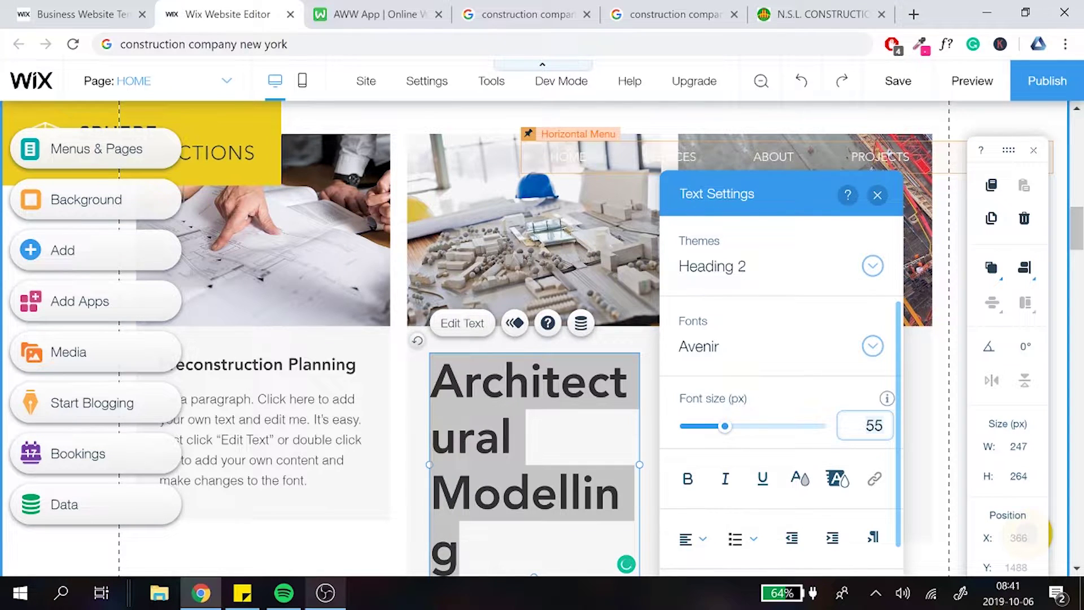
{"action": "type", "text": "20"}
{"action": "key", "text": "Return"}
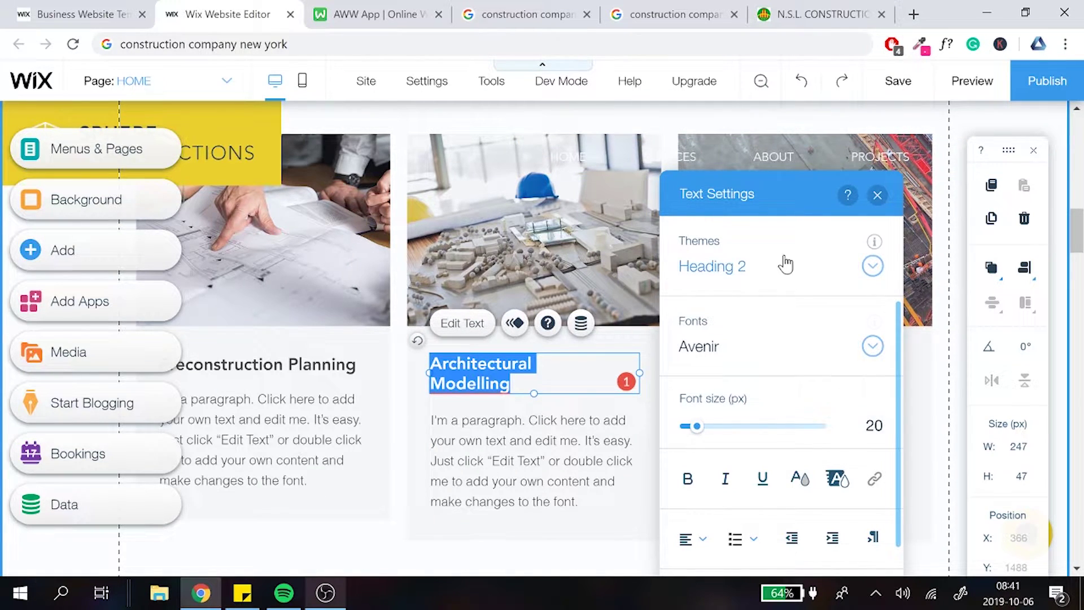
{"action": "key", "text": "ctrl+z"}
{"action": "left_click", "coordinate": [739, 266]}
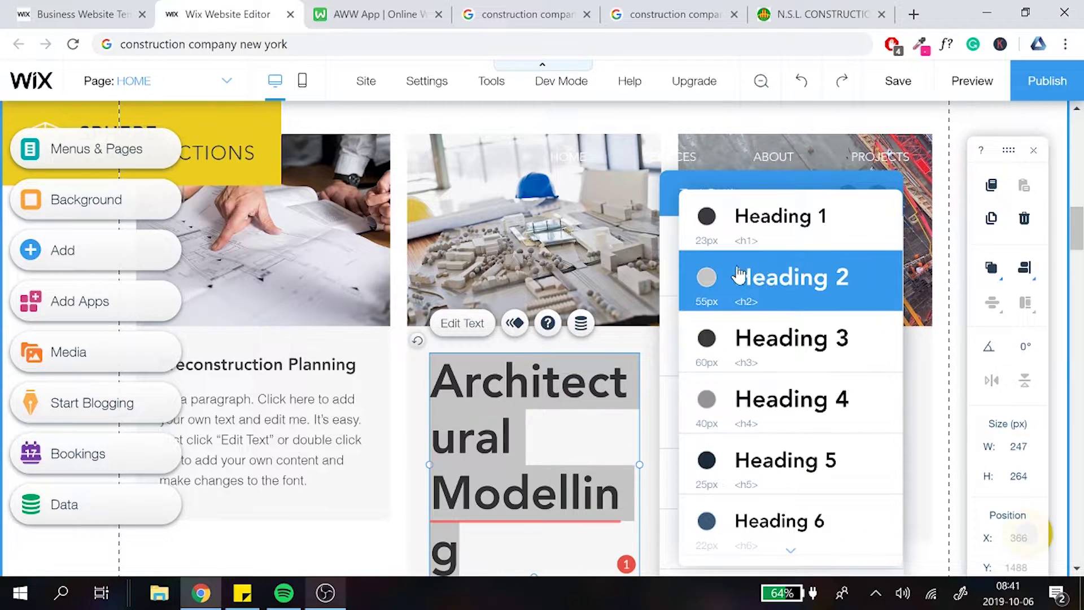
{"action": "left_click", "coordinate": [767, 334]}
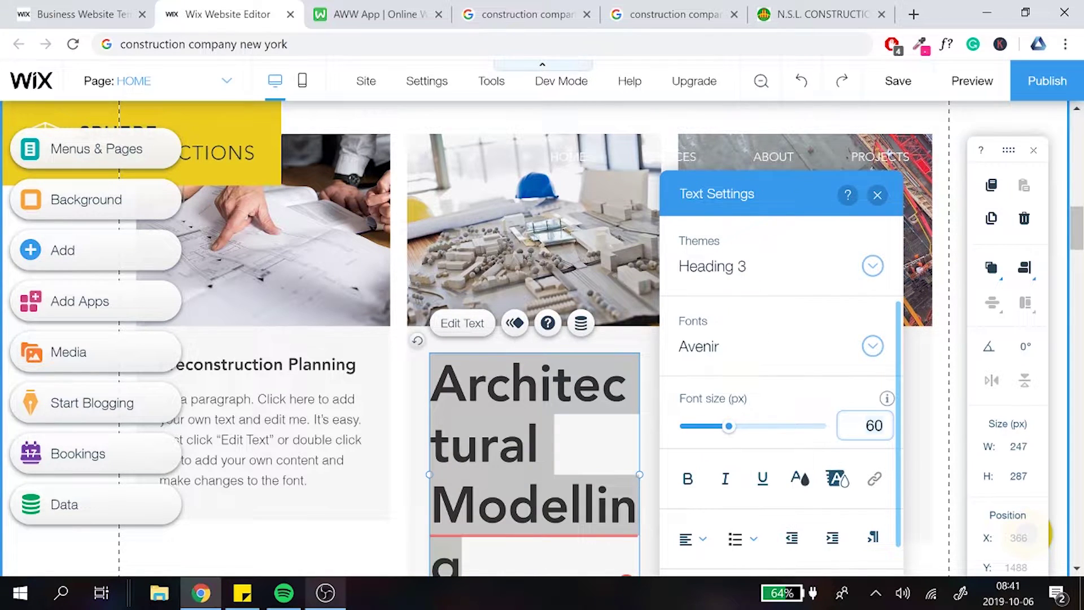
{"action": "key", "text": "Return"}
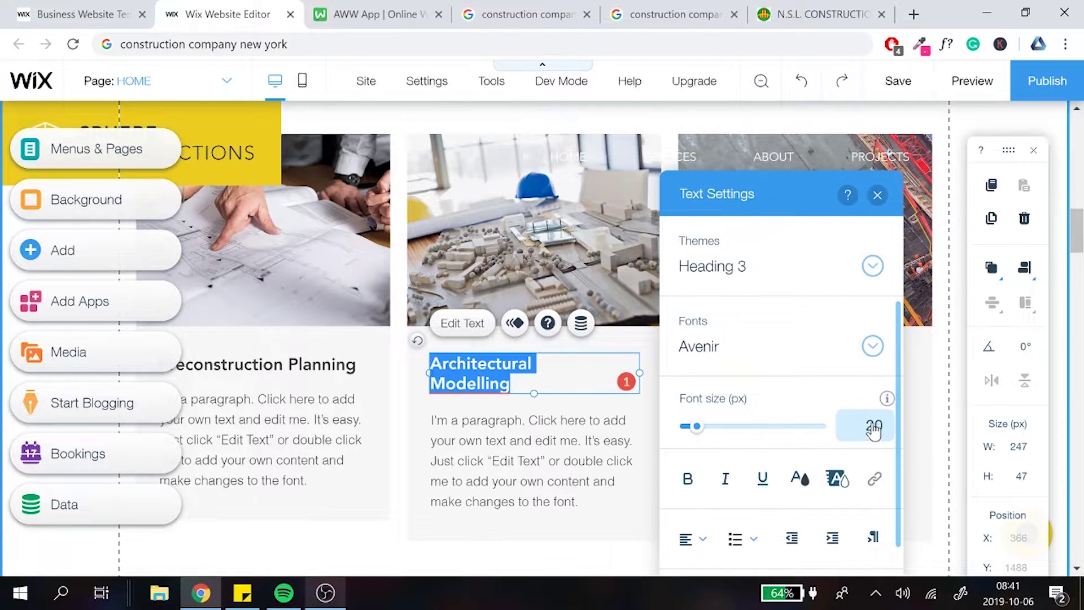
{"action": "left_click", "coordinate": [877, 195]}
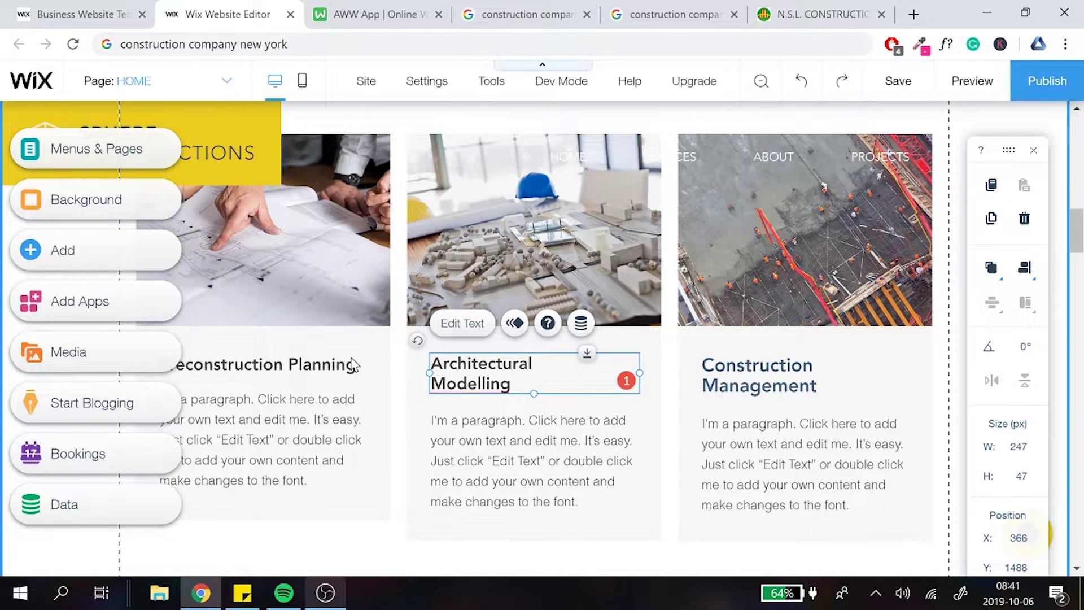
Scroll down the page to bring the ABOUT section into view.
{"action": "scroll", "coordinate": [579, 409], "scroll_direction": "up", "scroll_amount": 2}
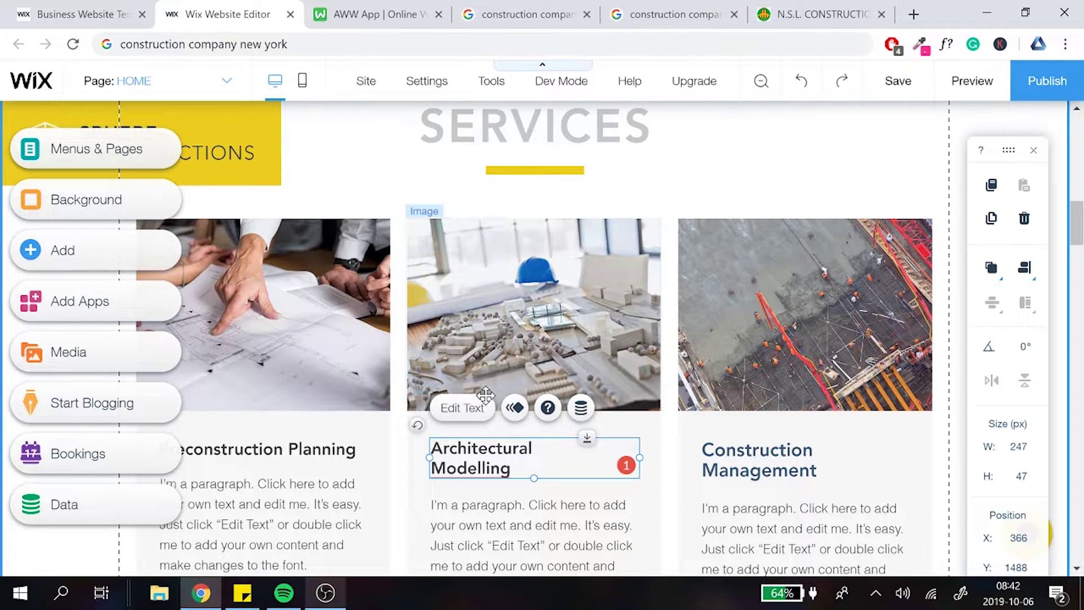
{"action": "scroll", "coordinate": [508, 429], "scroll_direction": "down", "scroll_amount": 2}
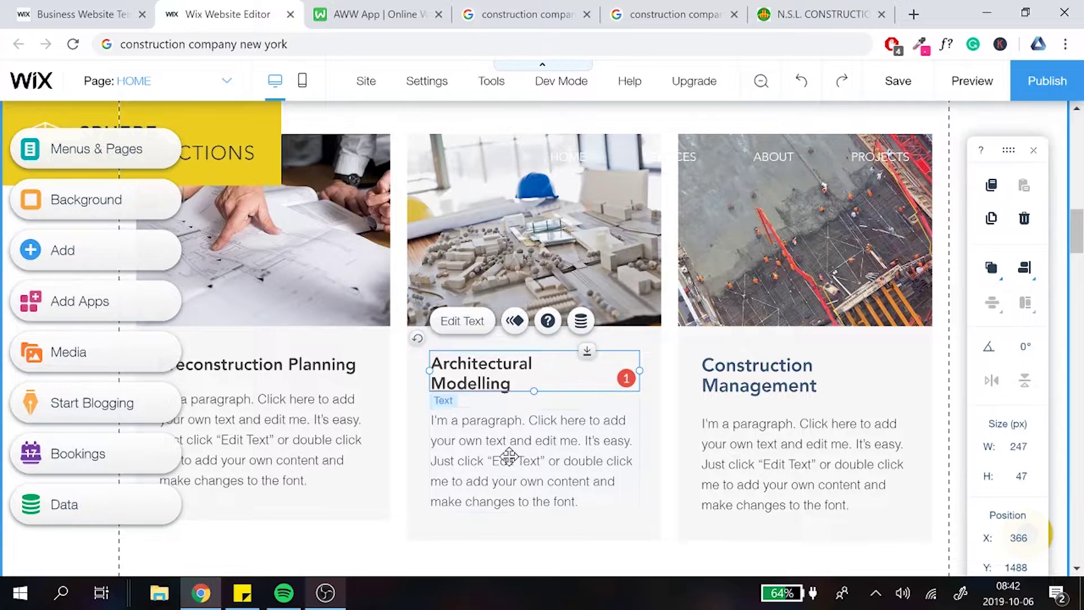
{"action": "scroll", "coordinate": [511, 446], "scroll_direction": "down", "scroll_amount": 4}
Select the ABOUT heading over the About section's construction photo and check its text settings.
{"action": "scroll", "coordinate": [521, 381], "scroll_direction": "down", "scroll_amount": 6}
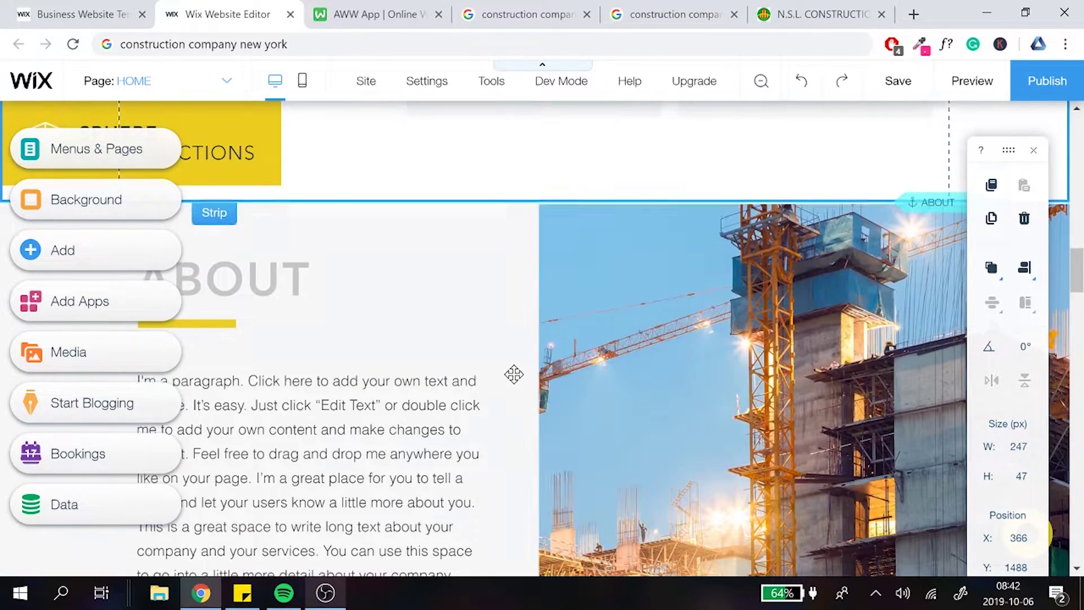
{"action": "scroll", "coordinate": [513, 374], "scroll_direction": "down", "scroll_amount": 4}
{"action": "scroll", "coordinate": [513, 373], "scroll_direction": "up", "scroll_amount": 4}
{"action": "scroll", "coordinate": [513, 373], "scroll_direction": "up", "scroll_amount": 2}
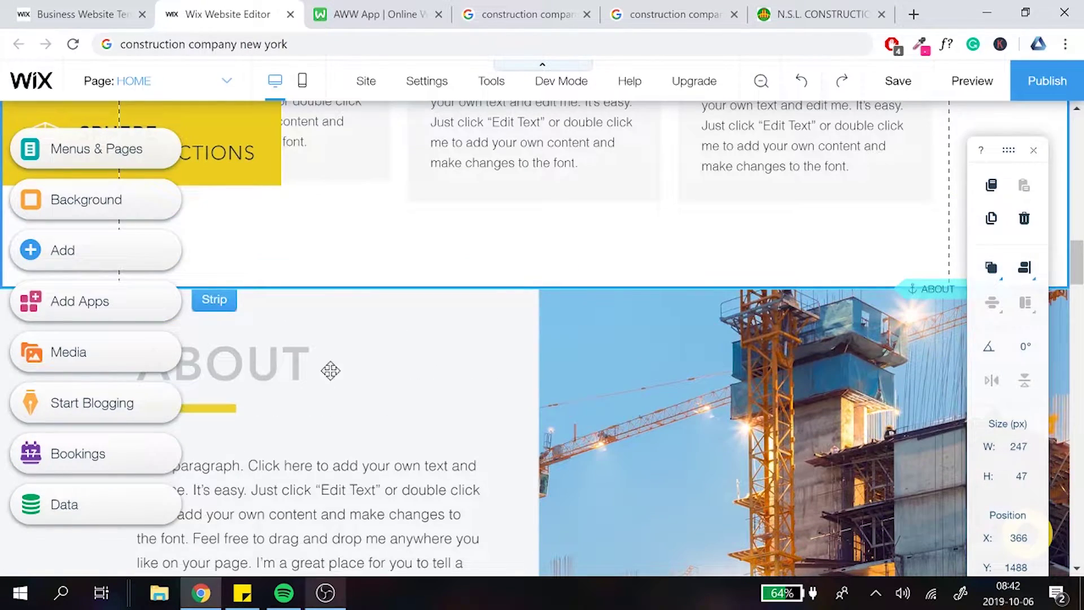
{"action": "left_click", "coordinate": [269, 375]}
{"action": "left_click", "coordinate": [240, 310]}
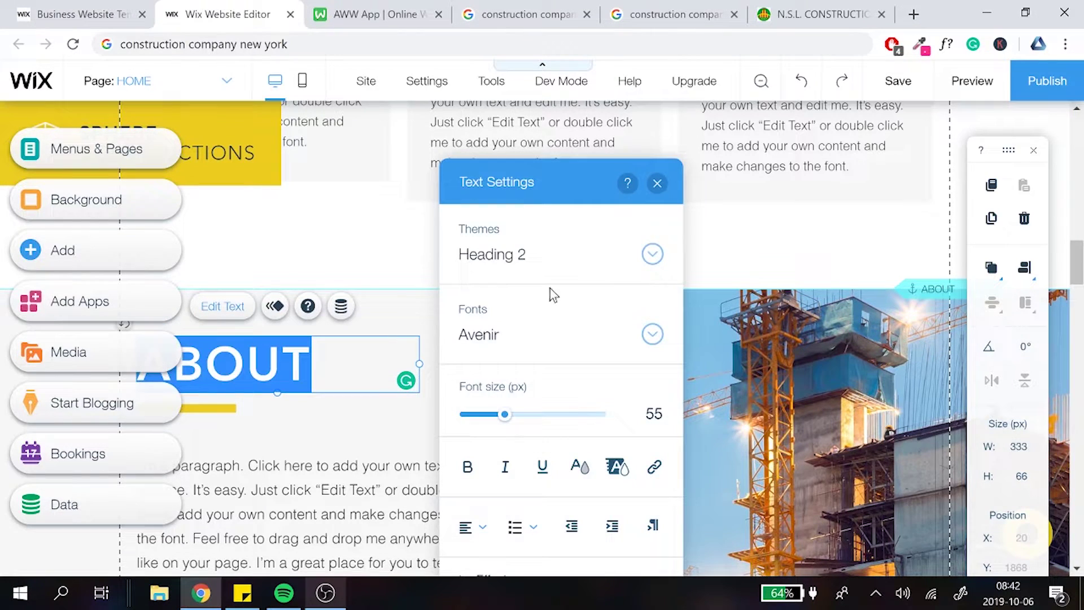
{"action": "left_click", "coordinate": [657, 183]}
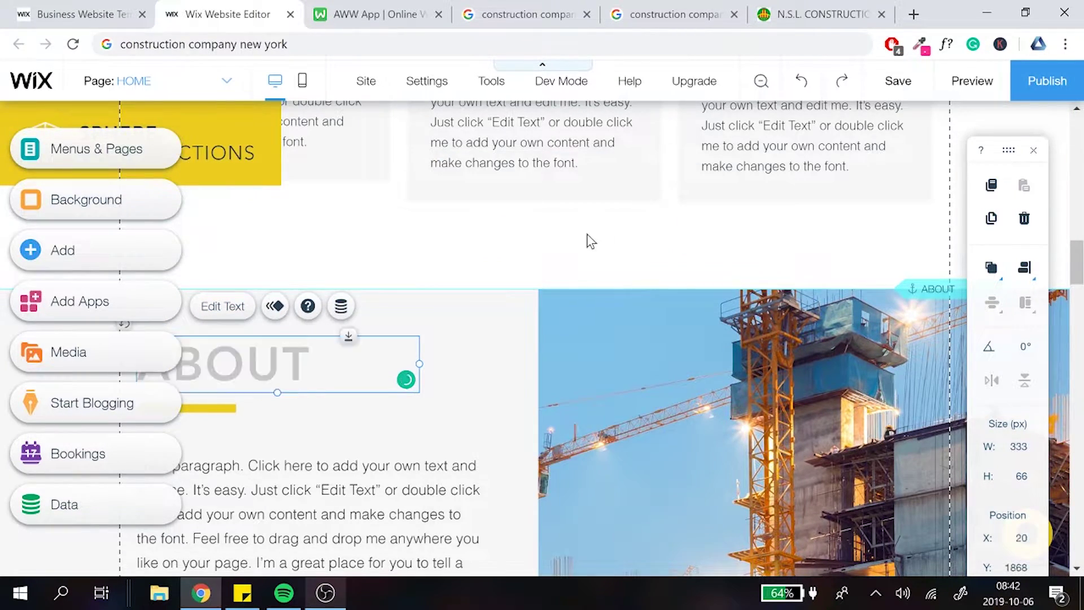
Shift the duplicate ABOUT heading copy right and give it the Heading 3 theme.
{"action": "scroll", "coordinate": [554, 294], "scroll_direction": "down", "scroll_amount": 5}
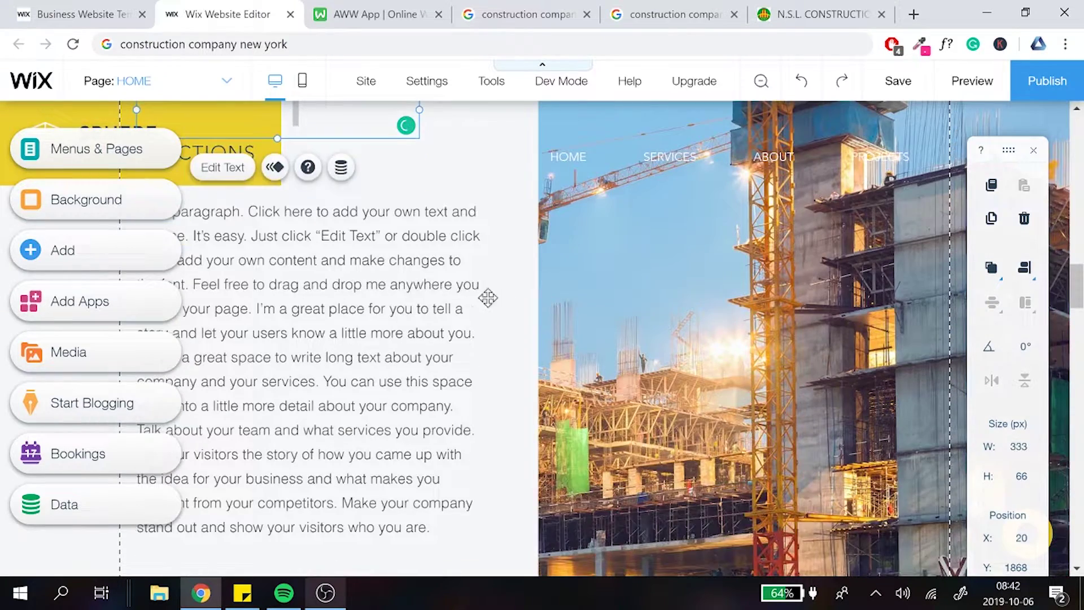
{"action": "scroll", "coordinate": [487, 297], "scroll_direction": "down", "scroll_amount": 2}
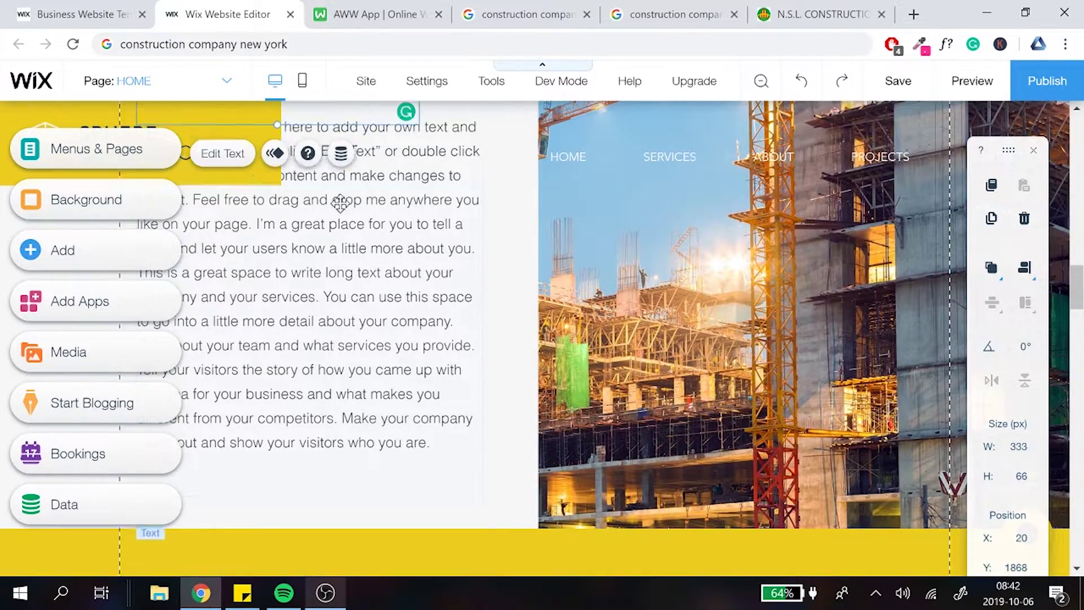
{"action": "scroll", "coordinate": [340, 202], "scroll_direction": "up", "scroll_amount": 2}
{"action": "scroll", "coordinate": [299, 208], "scroll_direction": "up", "scroll_amount": 2}
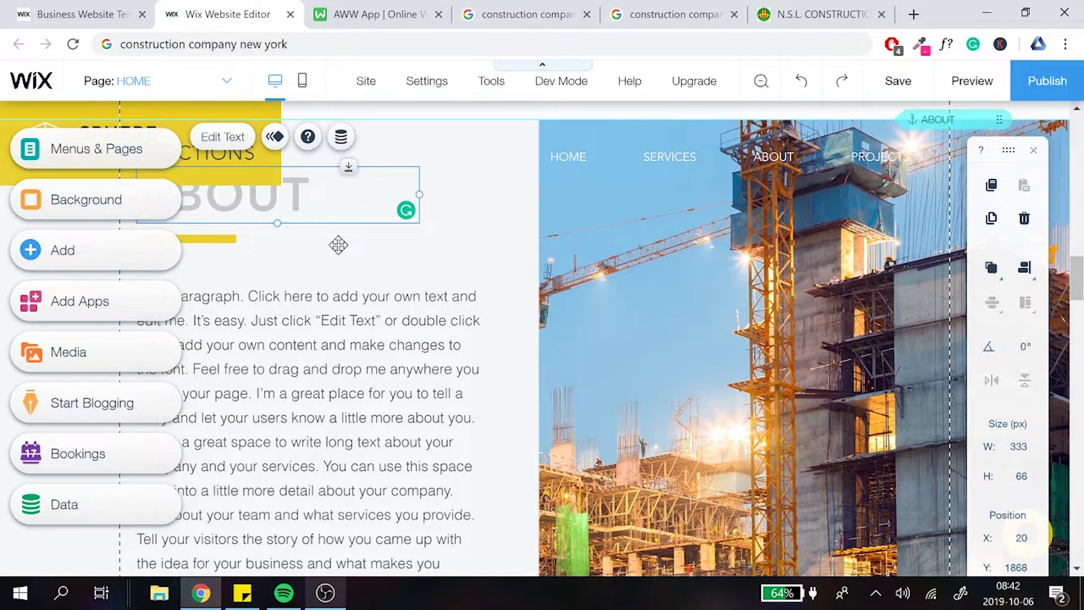
{"action": "key", "text": "Escape"}
{"action": "left_click", "coordinate": [319, 198]}
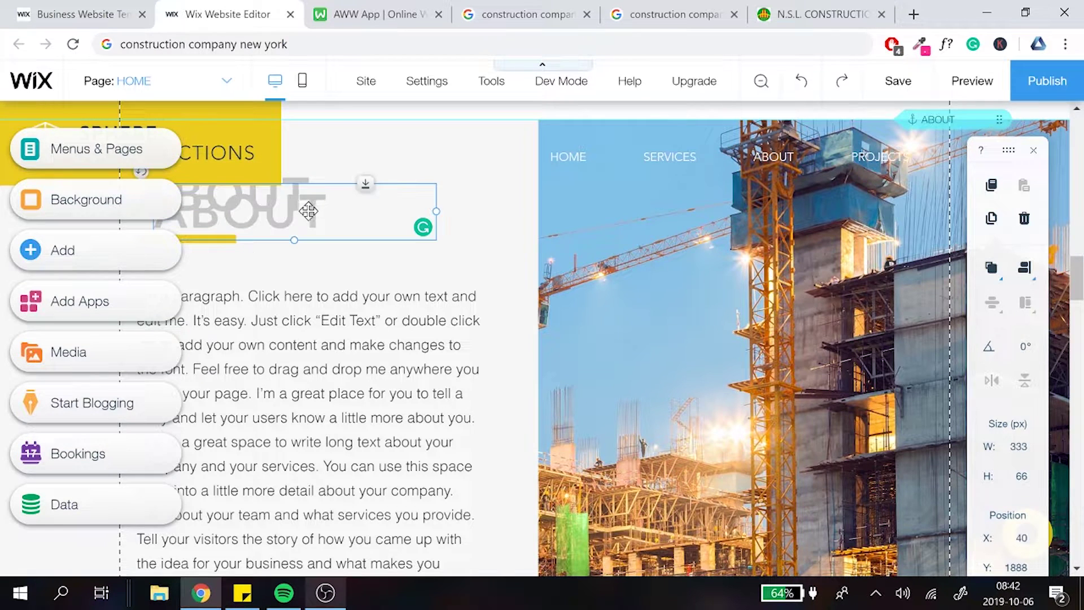
{"action": "left_click_drag", "start_coordinate": [319, 198], "coordinate": [672, 404]}
{"action": "left_click", "coordinate": [562, 340]}
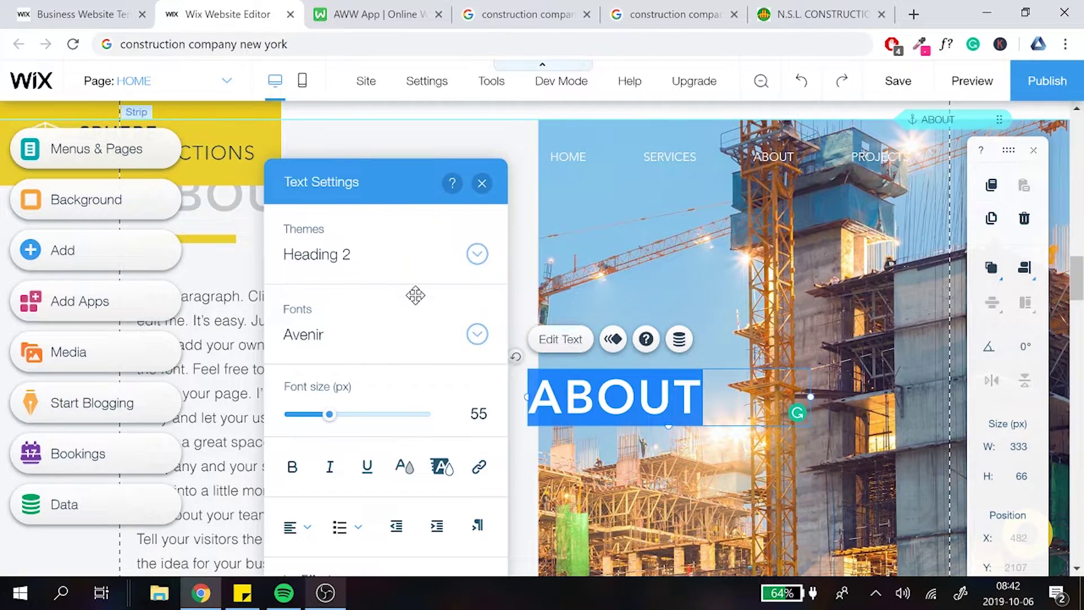
{"action": "left_click", "coordinate": [395, 258]}
{"action": "left_click", "coordinate": [395, 316]}
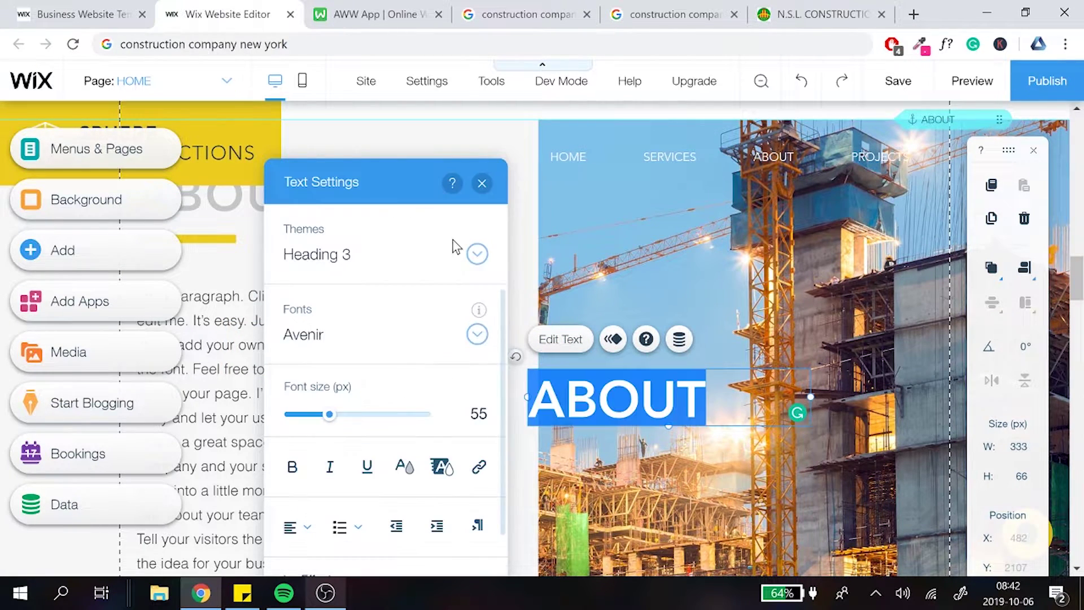
{"action": "left_click", "coordinate": [482, 183]}
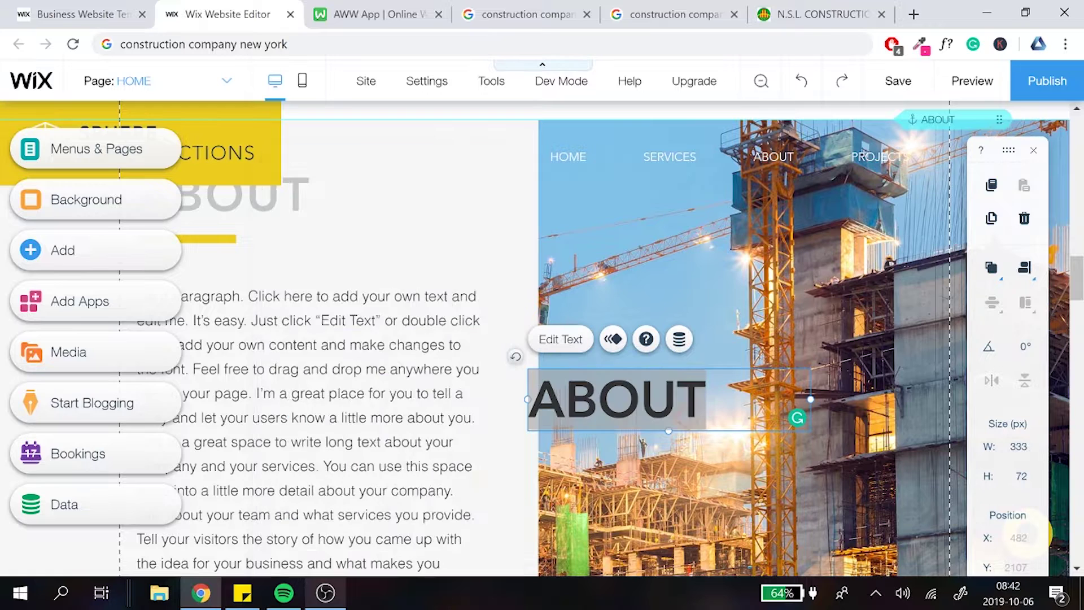
Delete the duplicate ABOUT heading copy from the photo.
{"action": "double_click", "coordinate": [608, 406]}
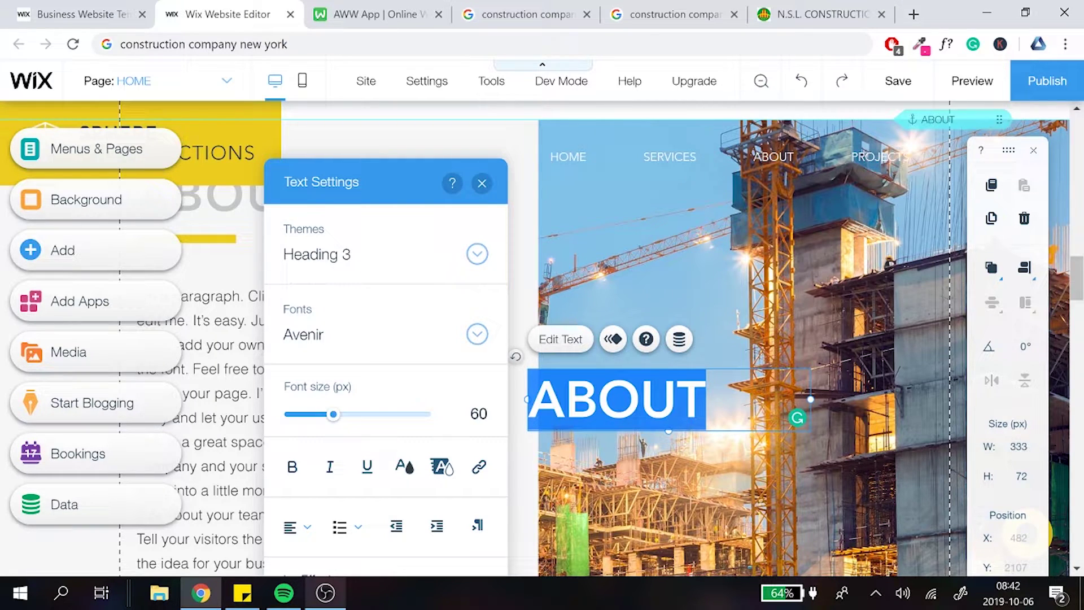
{"action": "left_click", "coordinate": [481, 183]}
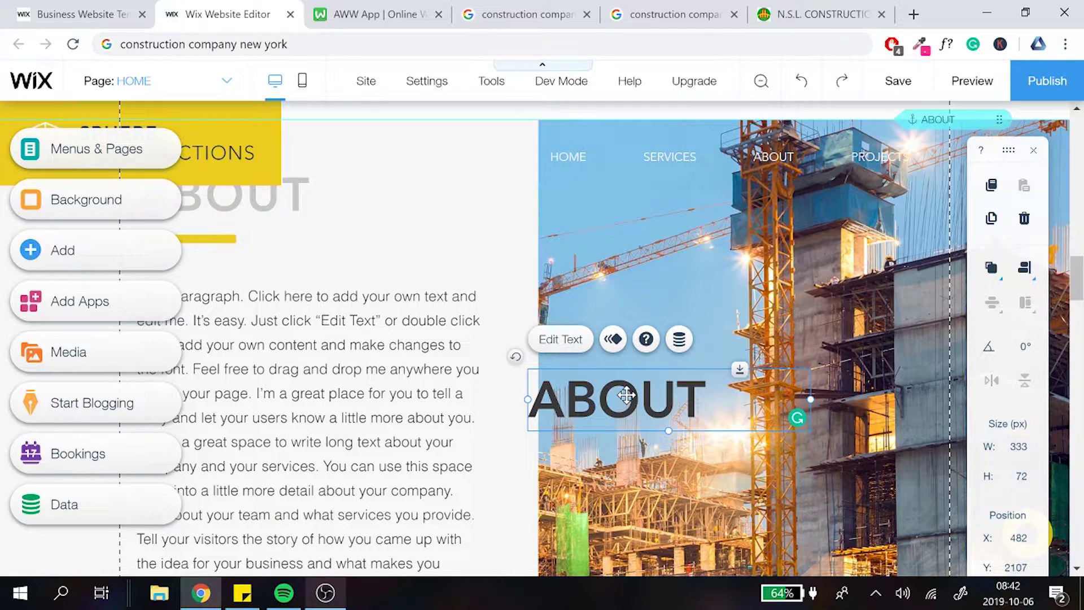
{"action": "key", "text": "Delete"}
{"action": "scroll", "coordinate": [393, 263], "scroll_direction": "down", "scroll_amount": 1}
{"action": "scroll", "coordinate": [393, 263], "scroll_direction": "down", "scroll_amount": 8}
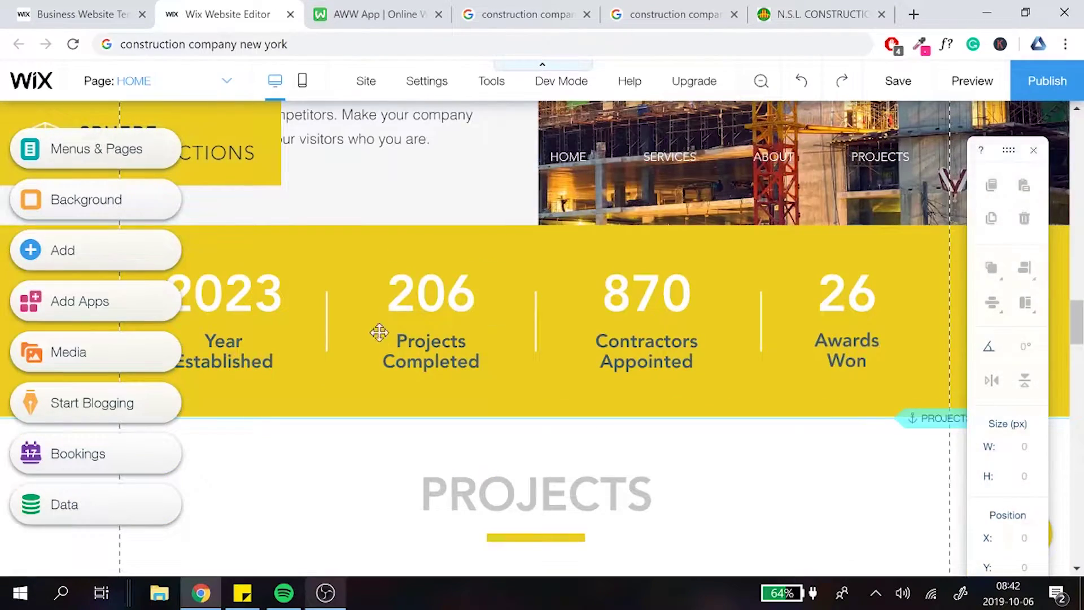
{"action": "scroll", "coordinate": [355, 279], "scroll_direction": "down", "scroll_amount": 2}
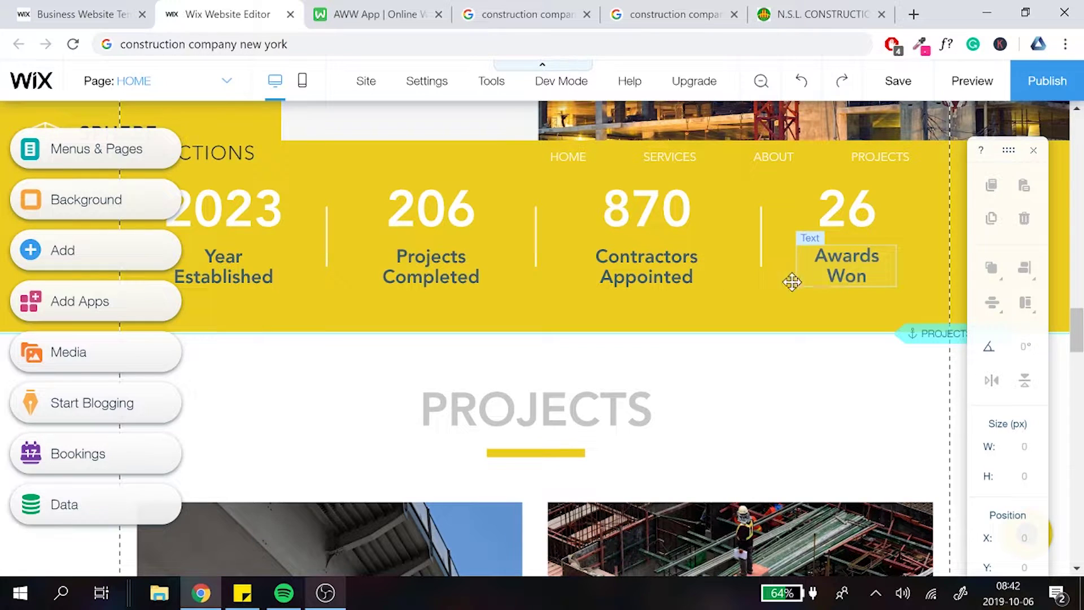
{"action": "left_click", "coordinate": [397, 276]}
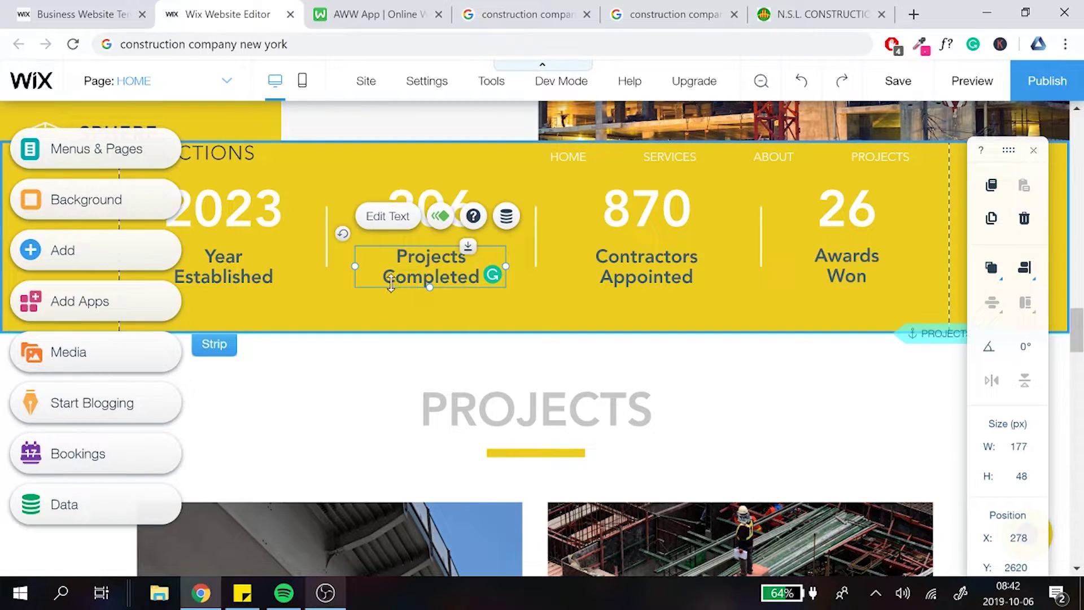
{"action": "double_click", "coordinate": [430, 264]}
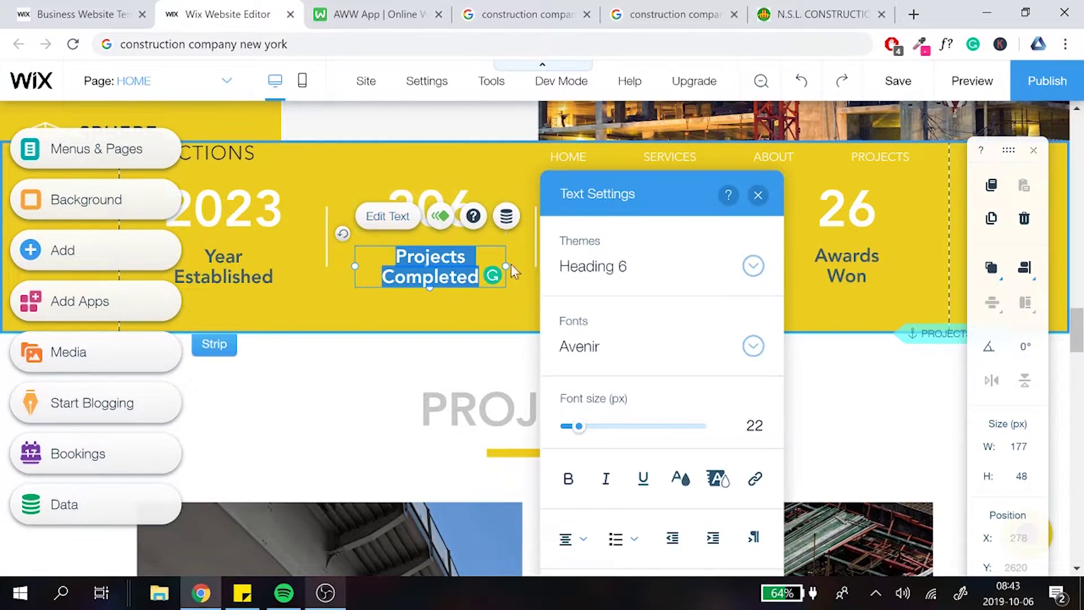
{"action": "left_click", "coordinate": [757, 195]}
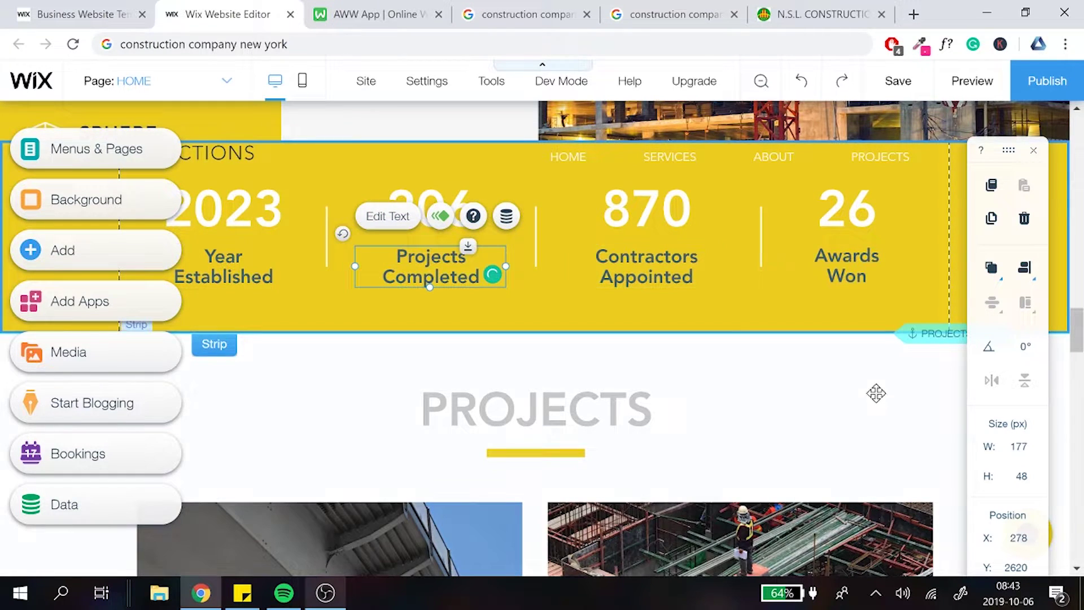
{"action": "left_click", "coordinate": [685, 370]}
{"action": "scroll", "coordinate": [711, 369], "scroll_direction": "down", "scroll_amount": 3}
{"action": "scroll", "coordinate": [711, 370], "scroll_direction": "down", "scroll_amount": 4}
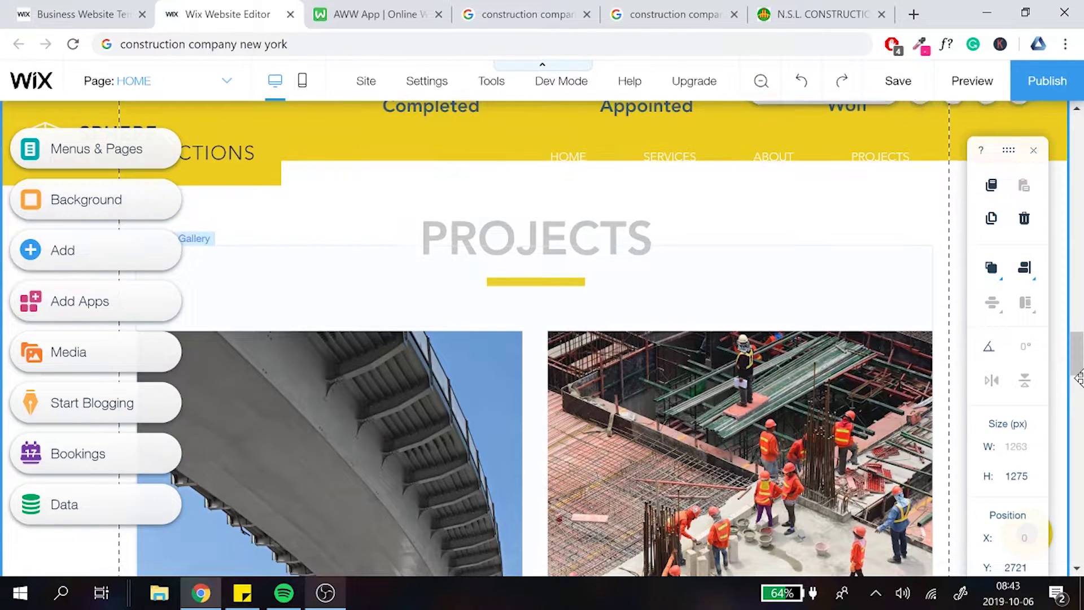
{"action": "left_click_drag", "start_coordinate": [1080, 402], "coordinate": [1080, 120]}
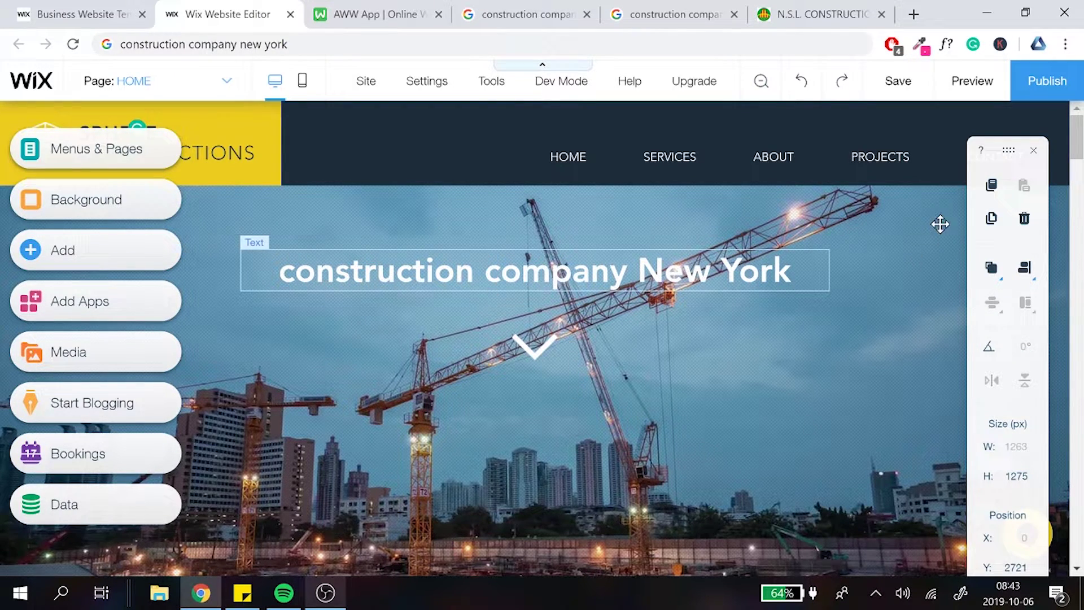
{"action": "mouse_move", "coordinate": [1076, 135]}
{"action": "left_mouse_down"}
{"action": "mouse_move", "coordinate": [1076, 167]}
{"action": "mouse_move", "coordinate": [1077, 135]}
{"action": "left_mouse_up"}
{"action": "left_click_drag", "start_coordinate": [1078, 137], "coordinate": [1079, 141]}
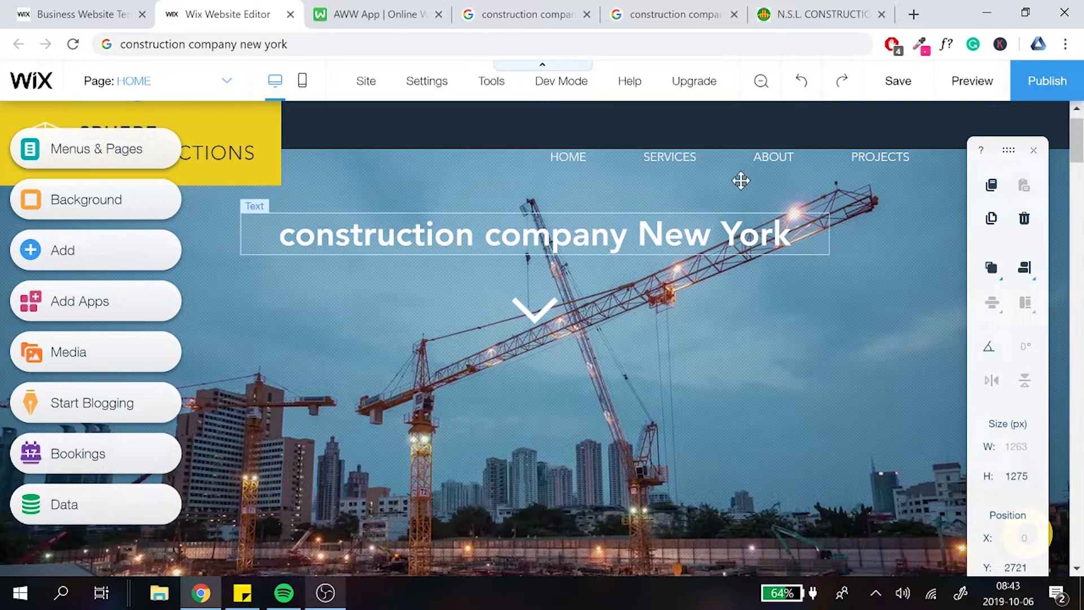
{"action": "mouse_move", "coordinate": [1078, 140]}
{"action": "left_mouse_down"}
{"action": "mouse_move", "coordinate": [1077, 153]}
{"action": "mouse_move", "coordinate": [1078, 139]}
{"action": "left_mouse_up"}
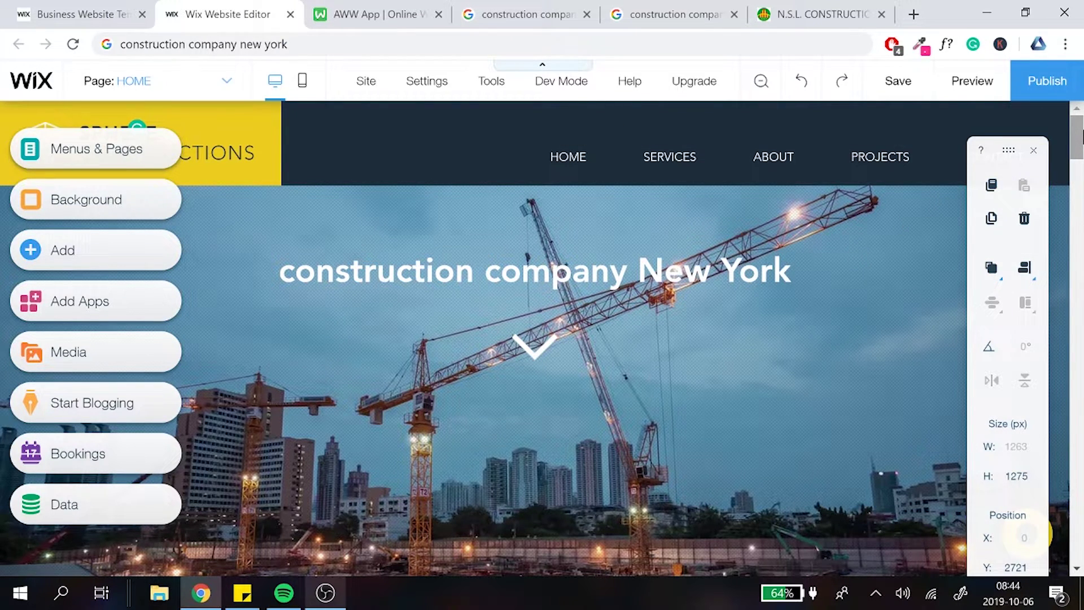
{"action": "left_click_drag", "start_coordinate": [1081, 135], "coordinate": [1074, 234]}
{"action": "scroll", "coordinate": [1074, 235], "scroll_direction": "down", "scroll_amount": 2}
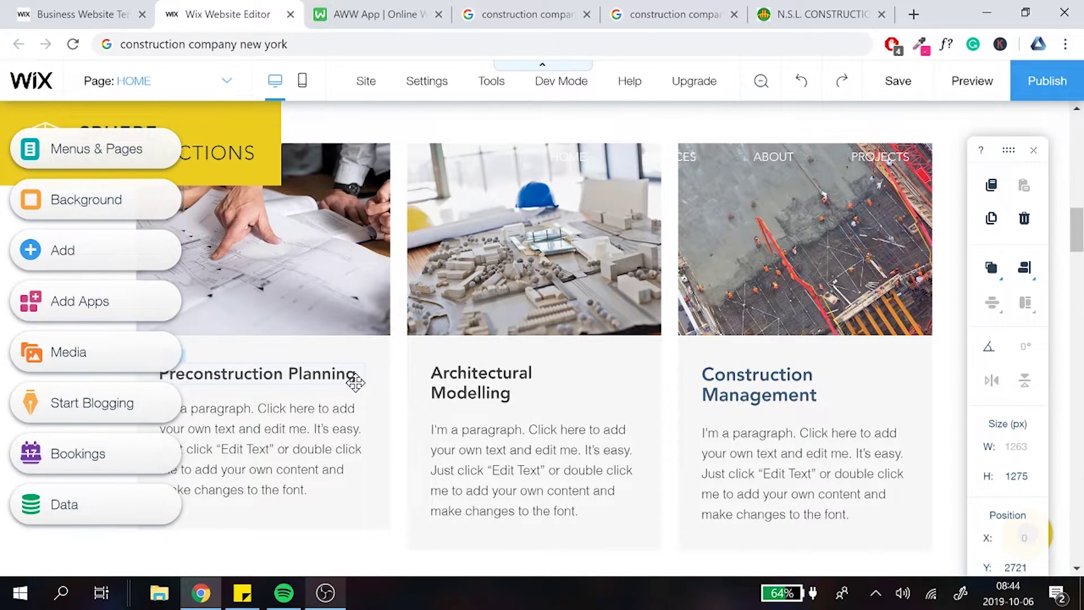
Replace the Preconstruction Planning paragraph with the placeholder text 'ahsajsjafajs, as a c'.
{"action": "left_click", "coordinate": [295, 424]}
{"action": "double_click", "coordinate": [293, 424]}
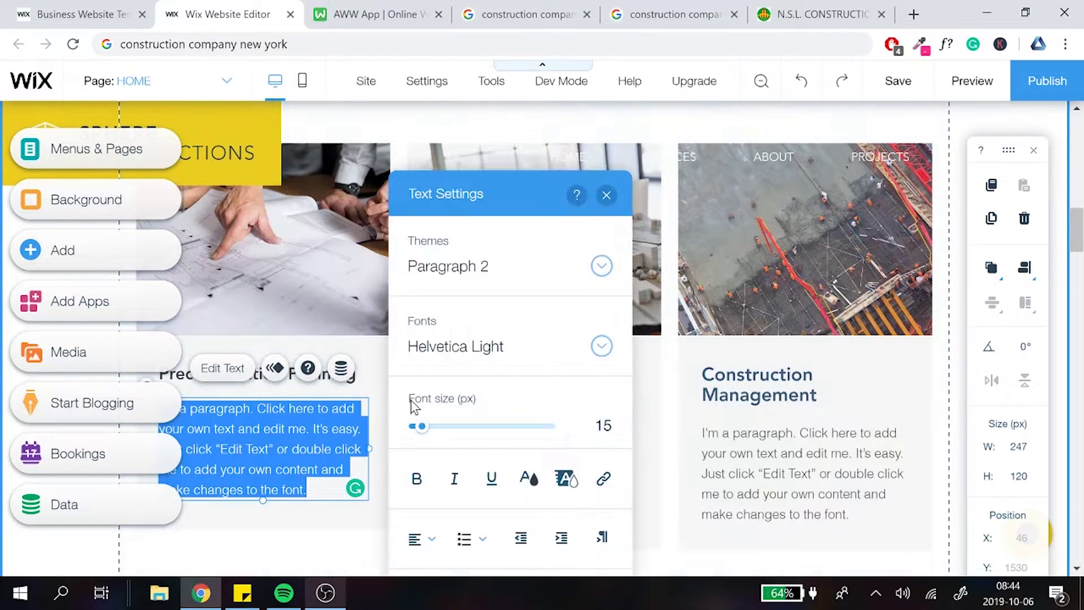
{"action": "type", "text": "ahsajs"}
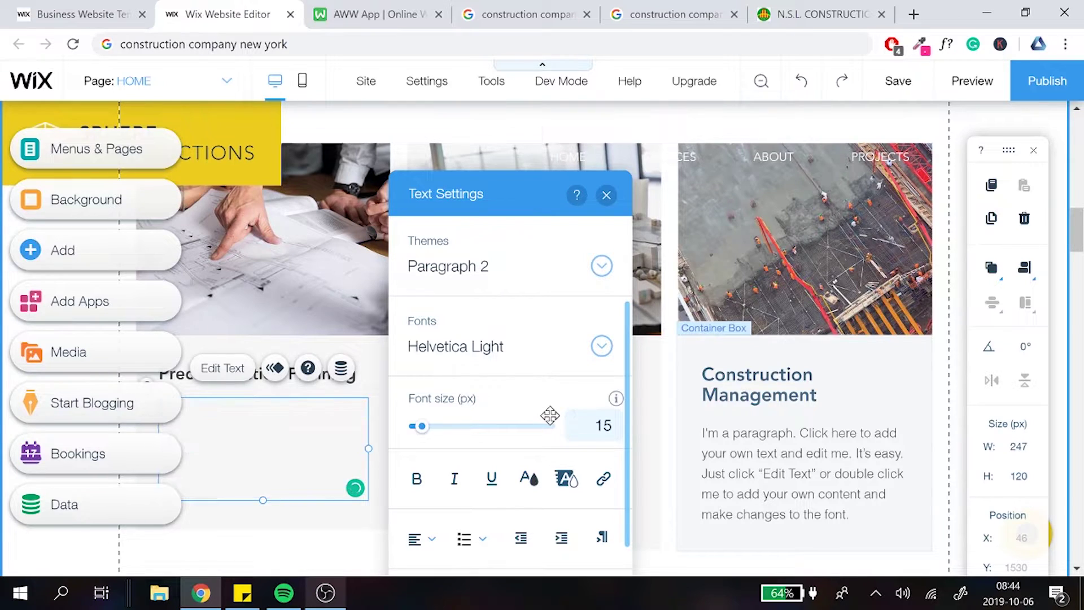
{"action": "type", "text": "jafajs"}
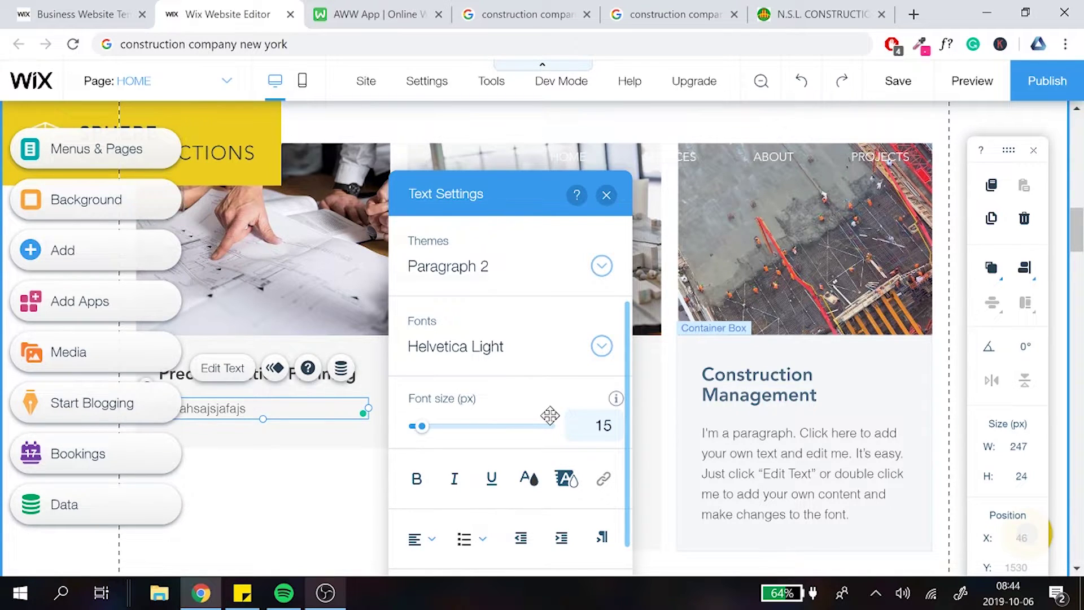
{"action": "type", "text": ", as a c"}
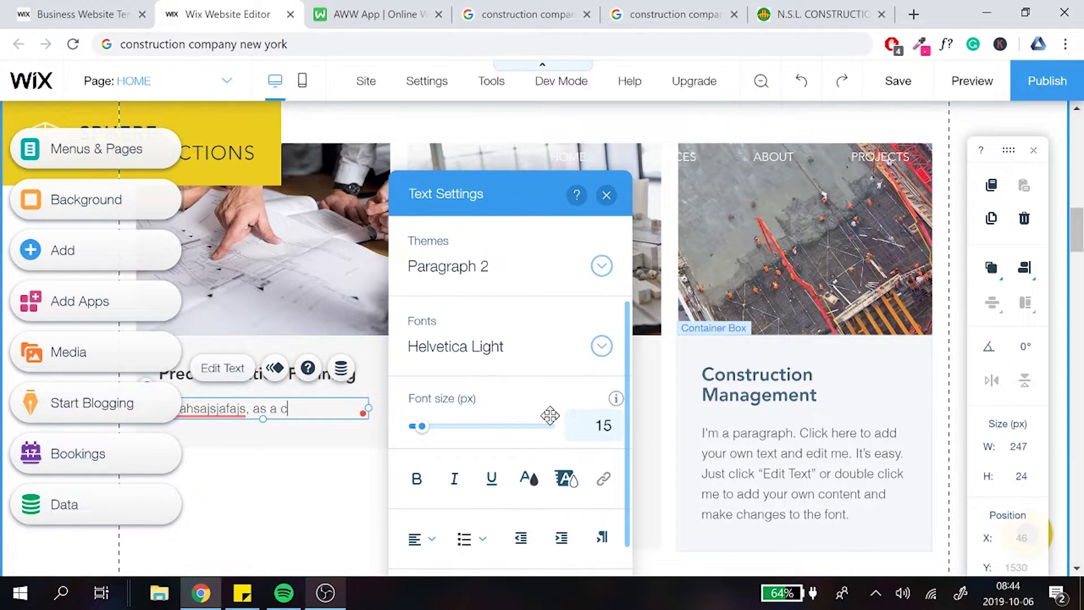
{"action": "left_click", "coordinate": [603, 196]}
{"action": "left_click_drag", "start_coordinate": [1077, 231], "coordinate": [1075, 129]}
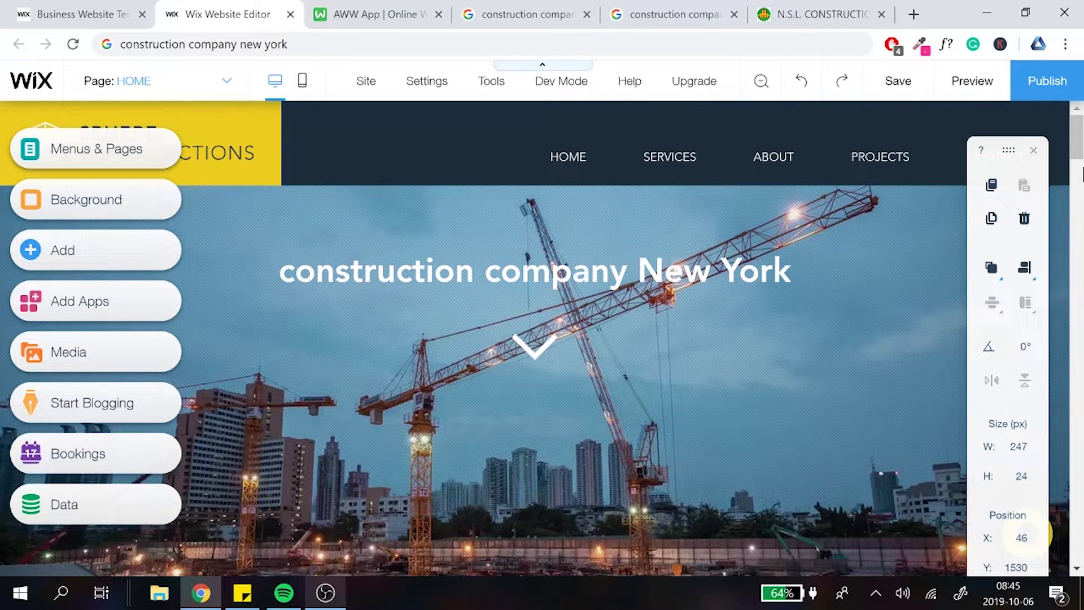
Scroll the page down toward the Preconstruction Planning card.
{"action": "scroll", "coordinate": [1081, 149], "scroll_direction": "down", "scroll_amount": 1}
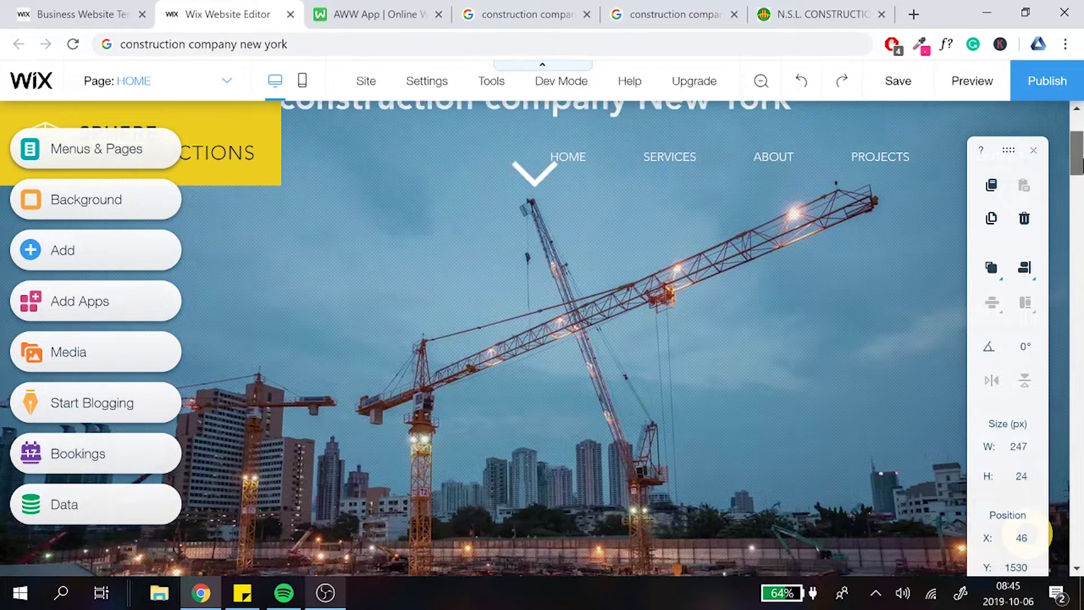
{"action": "mouse_move", "coordinate": [1081, 149]}
{"action": "left_mouse_down"}
{"action": "mouse_move", "coordinate": [1080, 327]}
{"action": "mouse_move", "coordinate": [1081, 144]}
{"action": "left_mouse_up"}
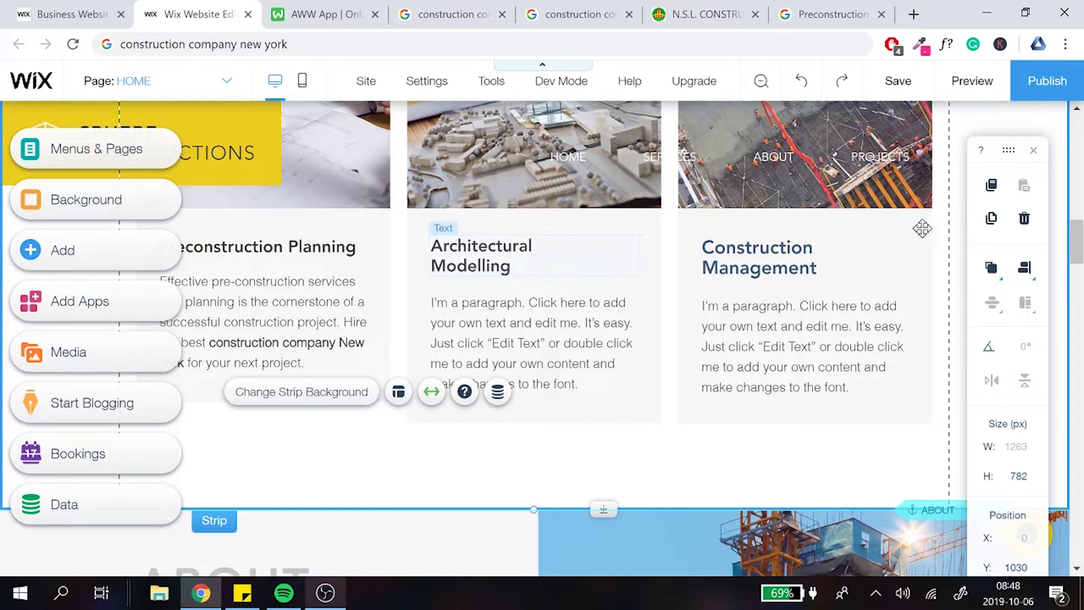
{"action": "scroll", "coordinate": [1075, 243], "scroll_direction": "down", "scroll_amount": 2}
{"action": "scroll", "coordinate": [1078, 263], "scroll_direction": "down", "scroll_amount": 6}
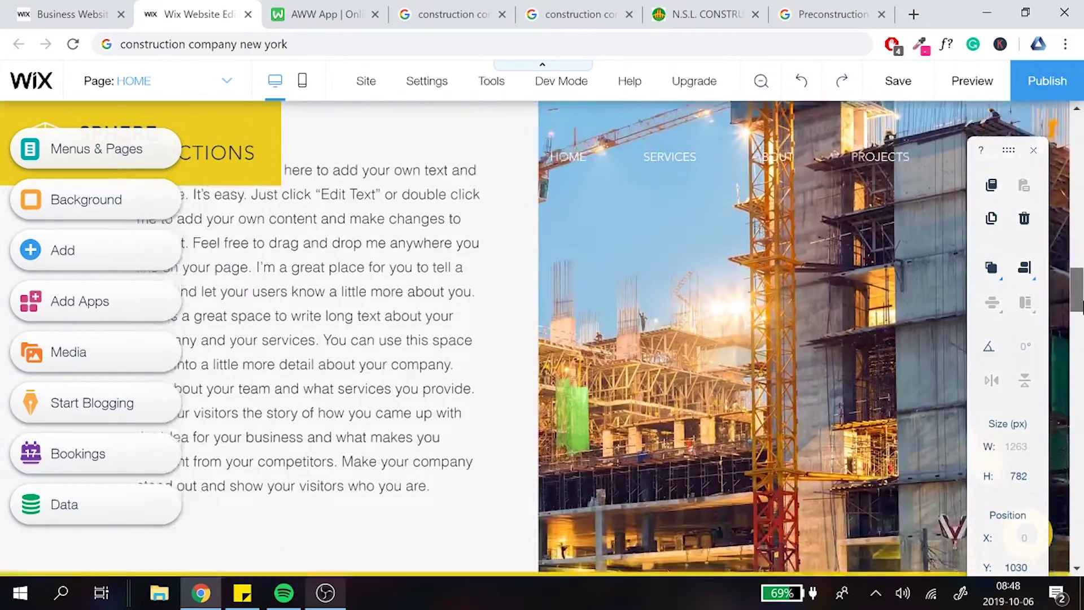
{"action": "left_click_drag", "start_coordinate": [1080, 304], "coordinate": [1079, 282]}
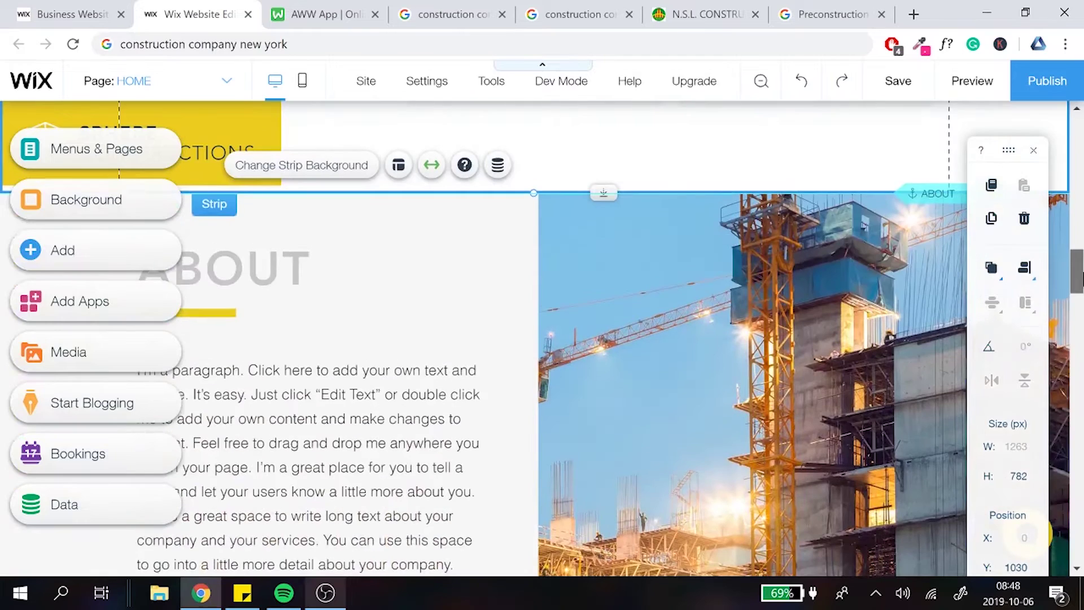
{"action": "scroll", "coordinate": [401, 380], "scroll_direction": "down", "scroll_amount": 2}
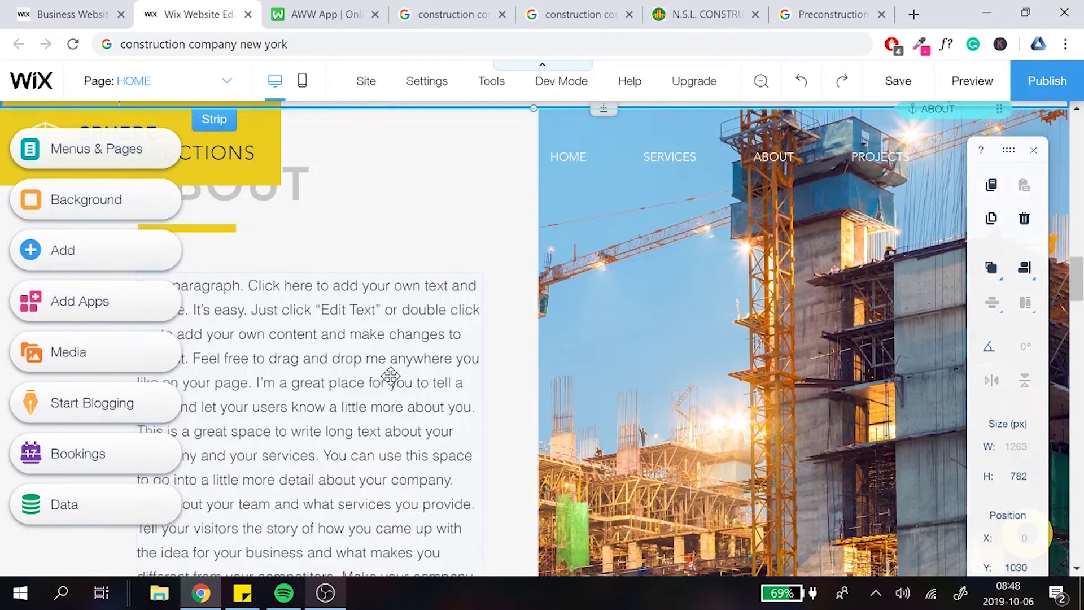
{"action": "scroll", "coordinate": [418, 382], "scroll_direction": "down", "scroll_amount": 2}
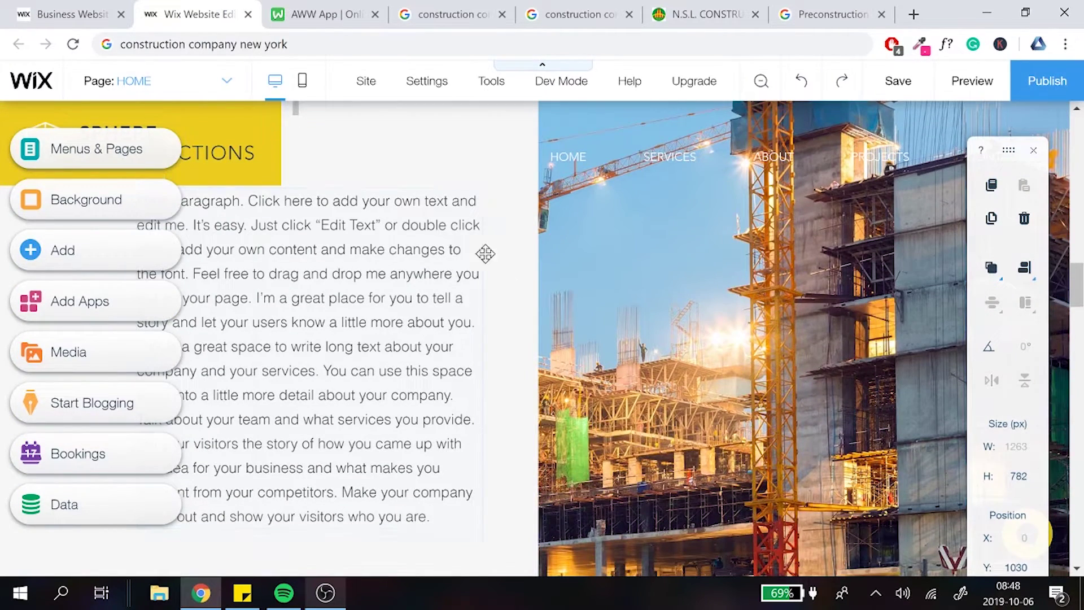
{"action": "scroll", "coordinate": [484, 252], "scroll_direction": "up", "scroll_amount": 2}
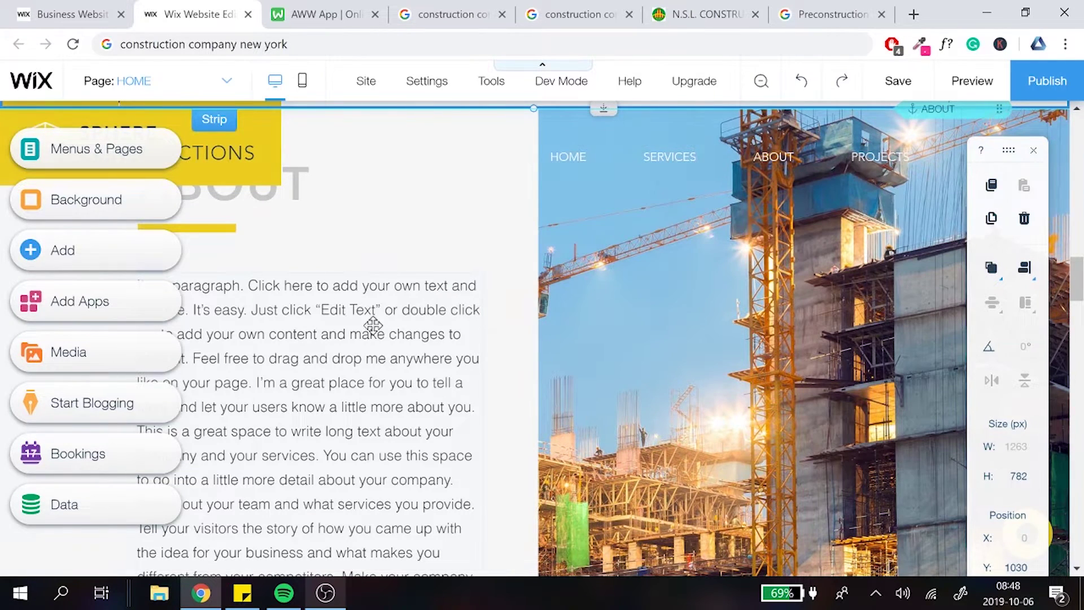
{"action": "left_click_drag", "start_coordinate": [1081, 288], "coordinate": [1078, 257]}
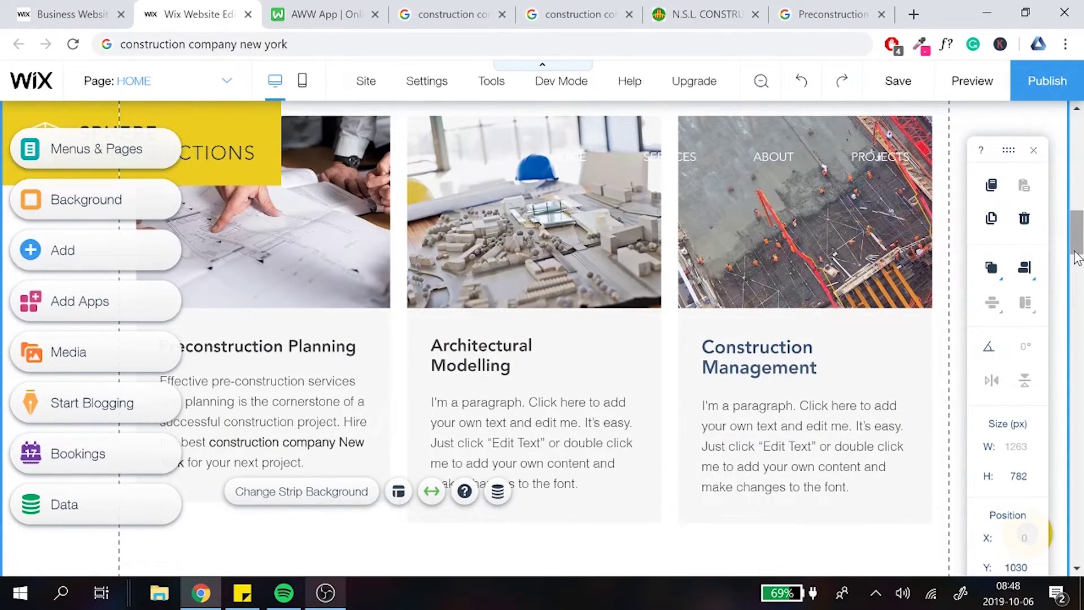